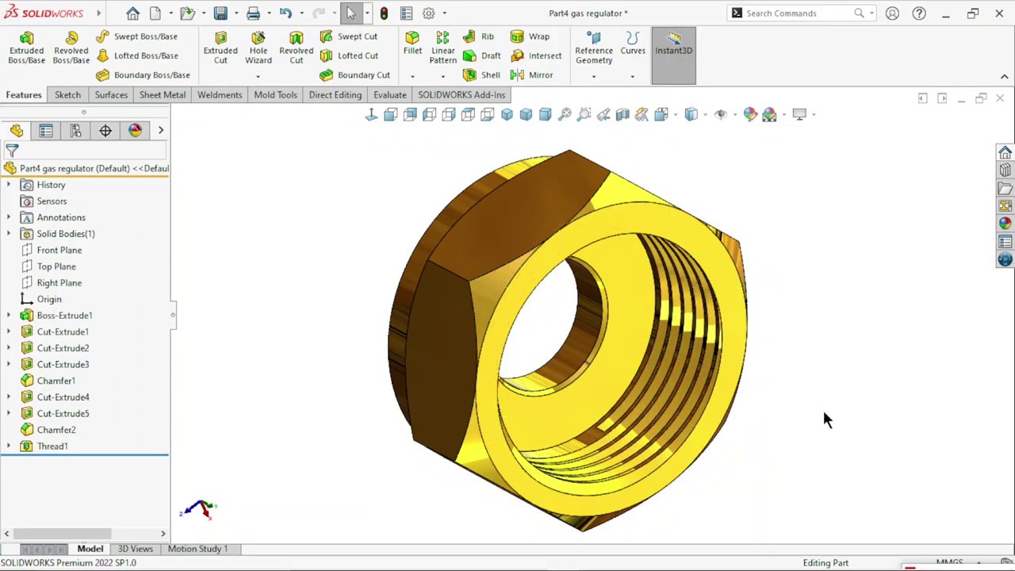
Orbit the finished brass nut to view it edge-on, its threaded side, and its bore.
mouse_move(822, 407)
middle_down()
mouse_move(670, 365)
mouse_move(772, 378)
mouse_move(829, 478)
mouse_move(756, 455)
mouse_move(650, 329)
middle_up()
scroll(650, 329, down, 1)
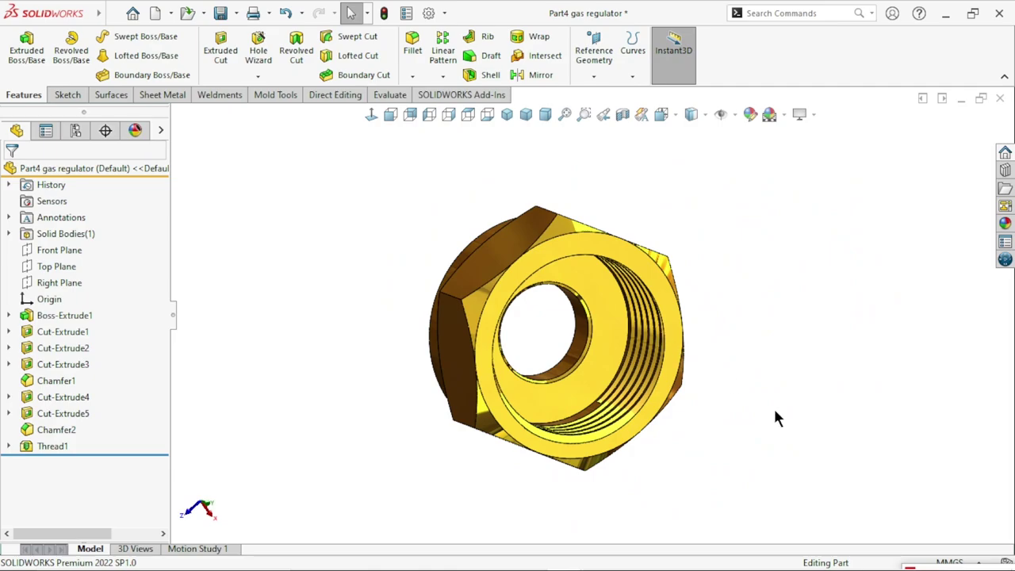
mouse_move(755, 431)
middle_down()
mouse_move(830, 412)
mouse_move(664, 436)
mouse_move(786, 456)
mouse_move(809, 324)
mouse_move(651, 391)
mouse_move(410, 389)
mouse_move(462, 267)
mouse_move(772, 401)
mouse_move(696, 346)
mouse_move(646, 452)
mouse_move(716, 444)
mouse_move(705, 330)
middle_up()
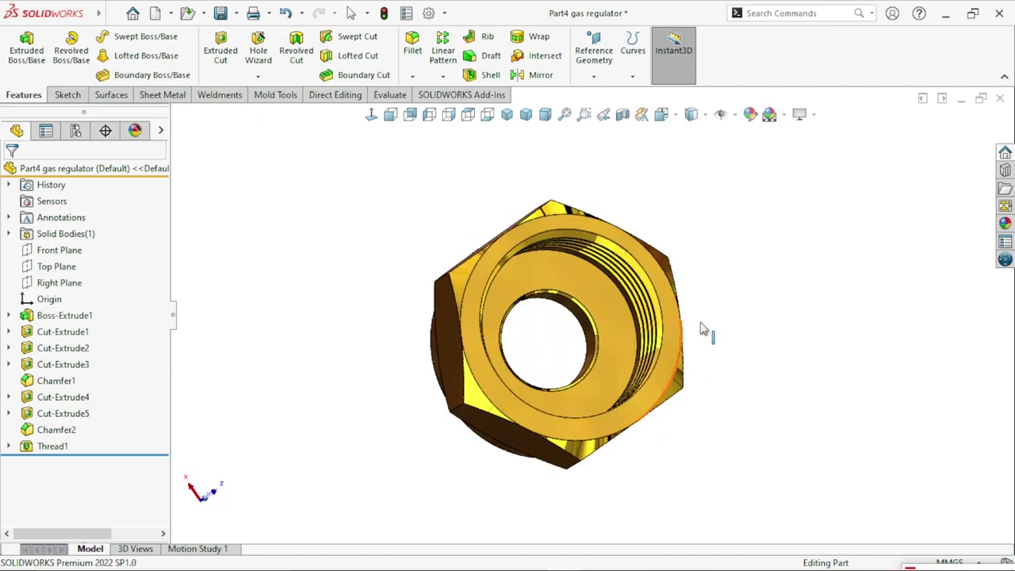
mouse_move(787, 313)
middle_down()
mouse_move(758, 264)
mouse_move(809, 347)
mouse_move(750, 288)
mouse_move(727, 214)
mouse_move(730, 292)
mouse_move(806, 402)
mouse_move(777, 424)
mouse_move(413, 369)
mouse_move(481, 412)
mouse_move(632, 366)
mouse_move(817, 367)
mouse_move(832, 436)
mouse_move(732, 422)
middle_up()
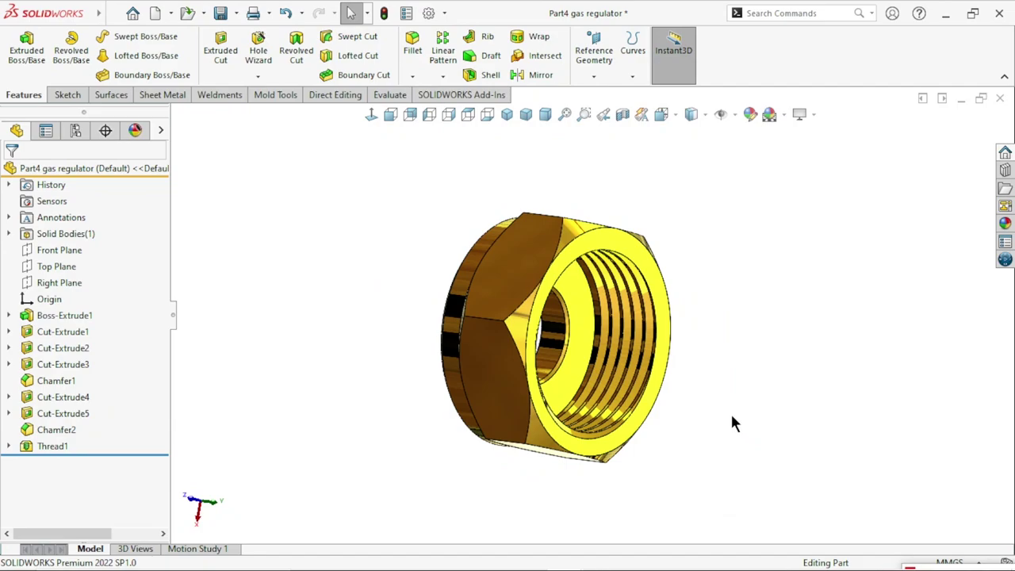
mouse_move(590, 340)
middle_down()
mouse_move(750, 421)
mouse_move(698, 401)
mouse_move(730, 417)
mouse_move(738, 447)
mouse_move(646, 352)
mouse_move(662, 358)
middle_up()
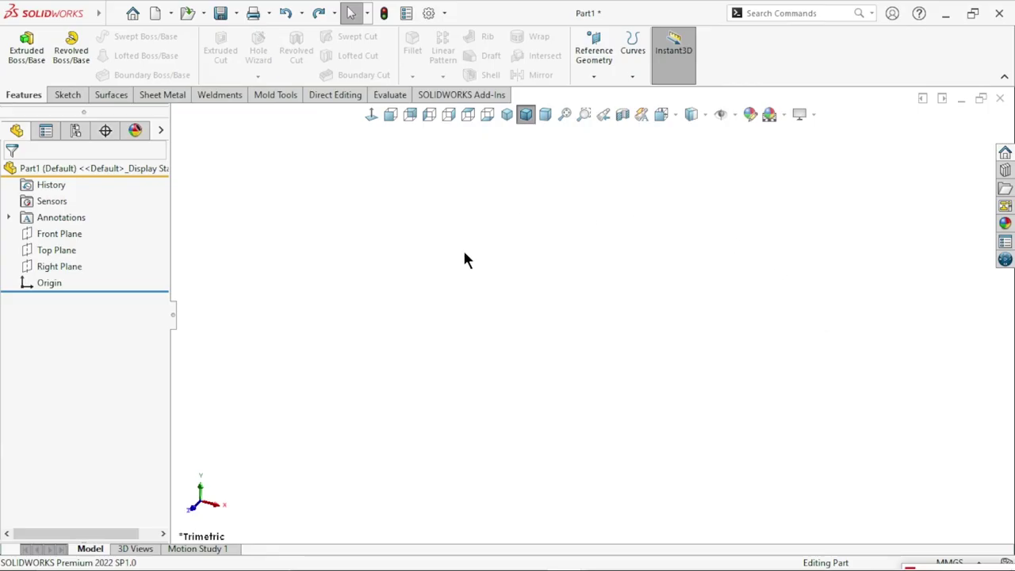
Sketch on the Right Plane a six-sided polygon centred on the origin with a vertical left edge.
click(55, 266)
click(53, 245)
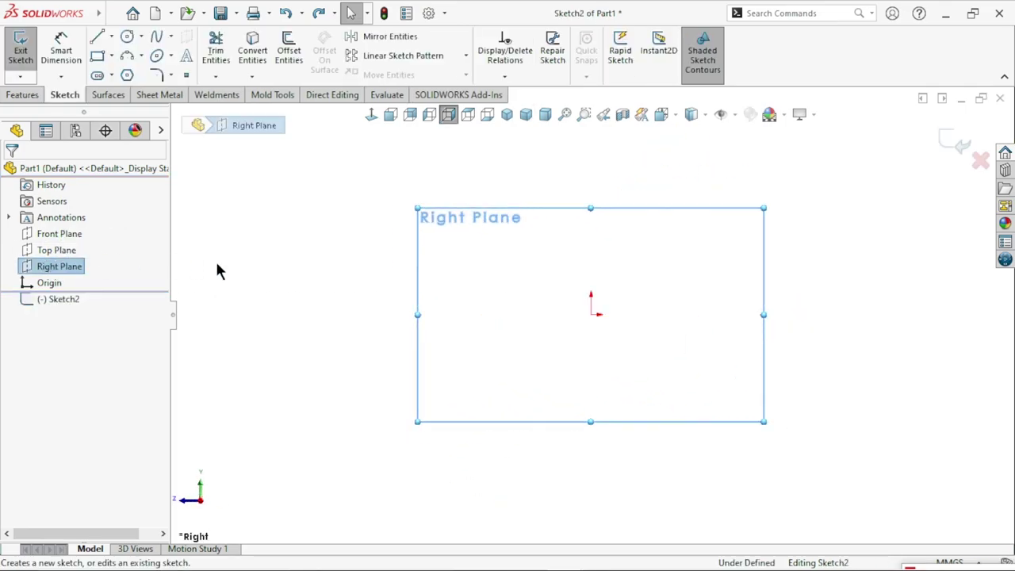
click(128, 75)
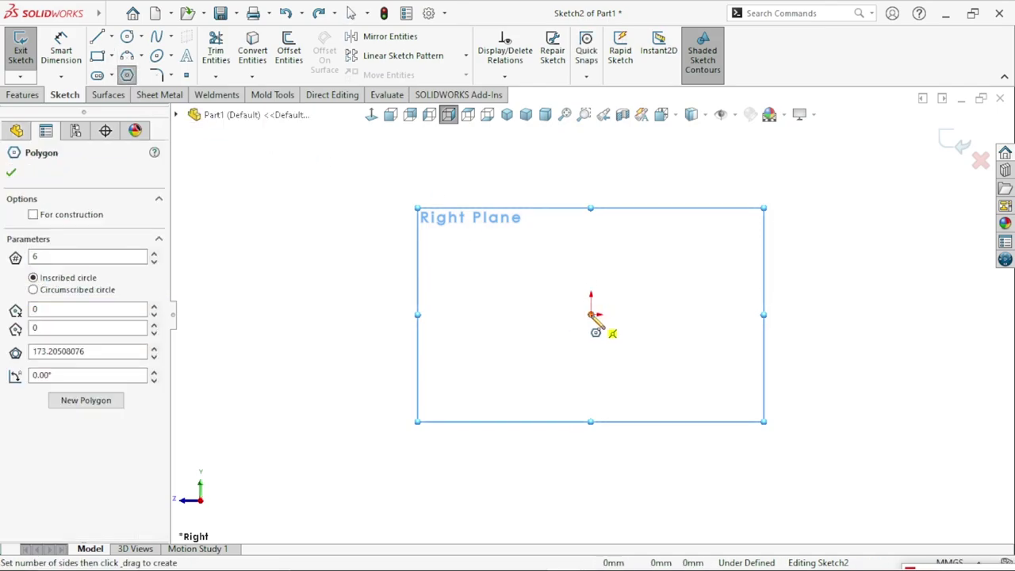
click(591, 314)
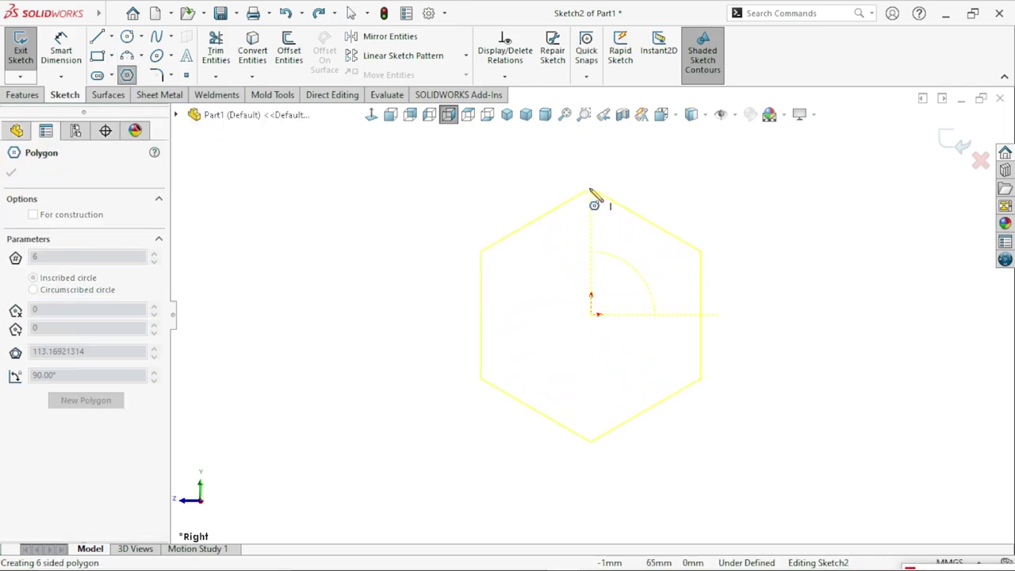
click(591, 191)
right_click(685, 211)
click(716, 222)
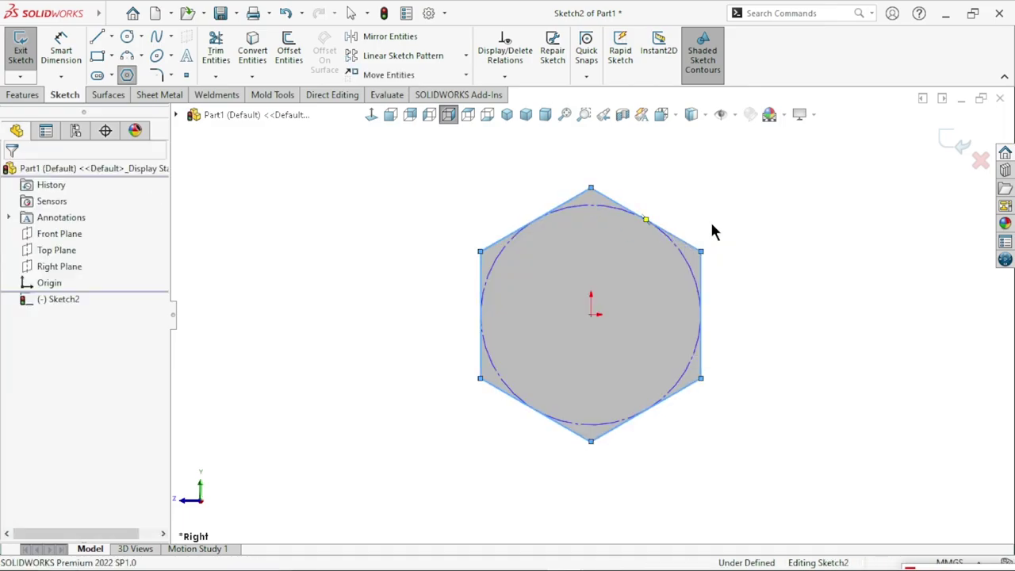
click(481, 278)
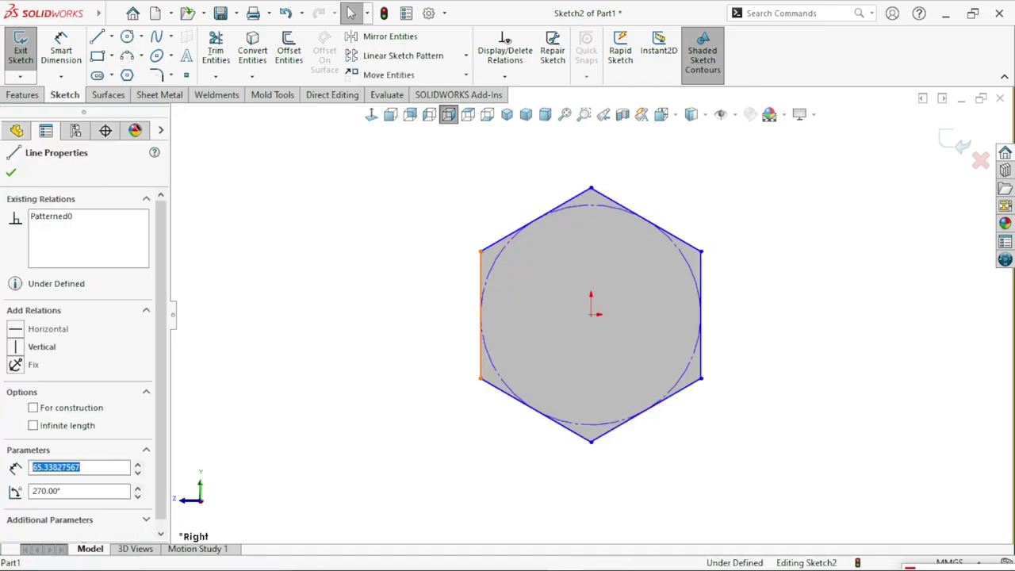
click(547, 210)
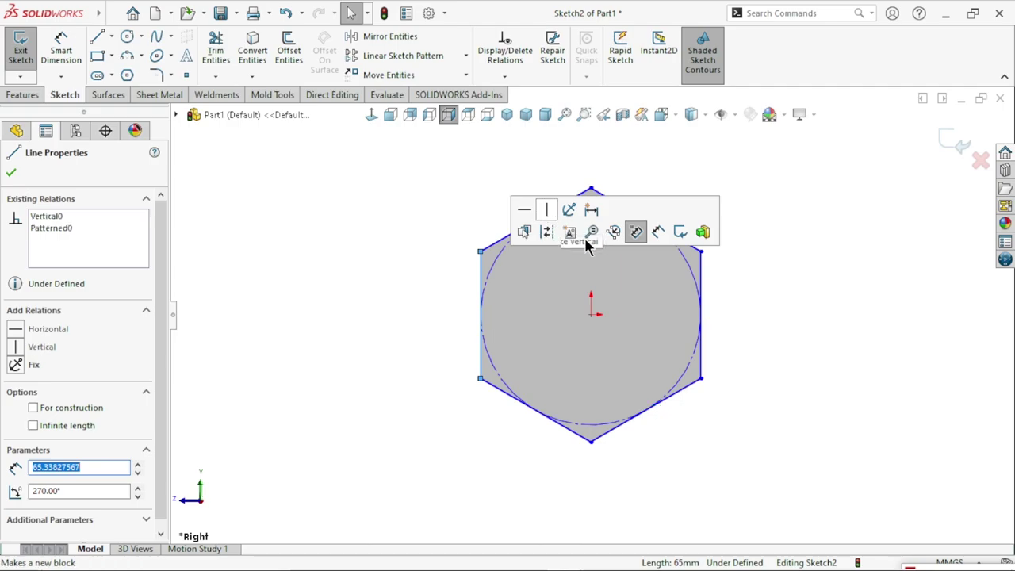
click(750, 336)
Dimension the hexagon 16 mm across flats.
click(61, 50)
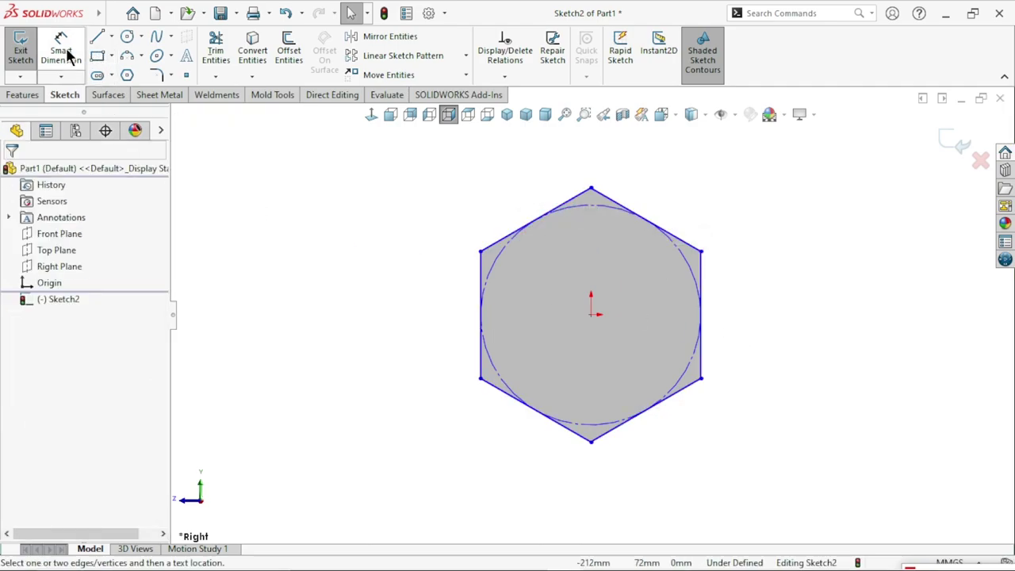
click(482, 286)
click(703, 290)
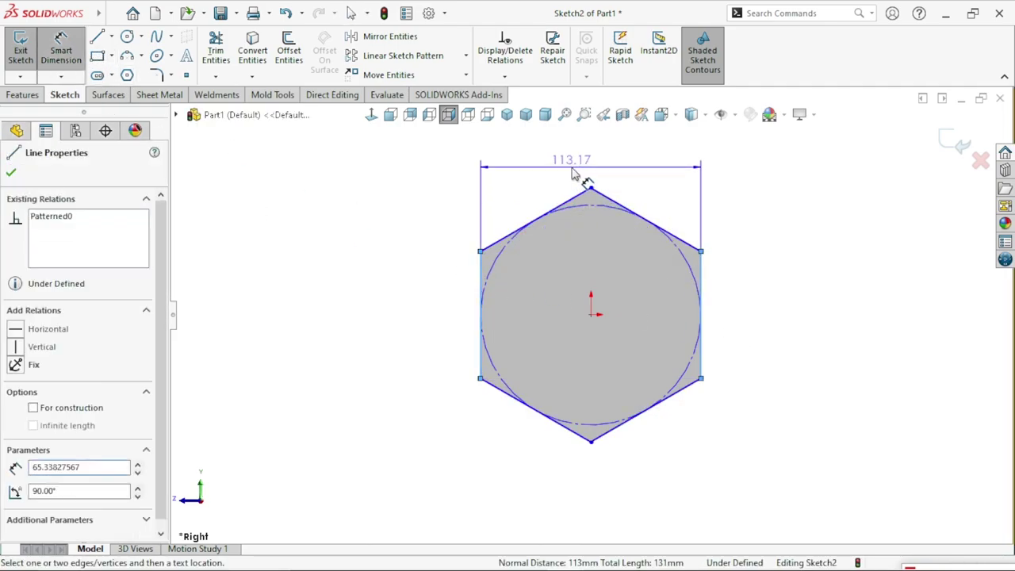
click(574, 175)
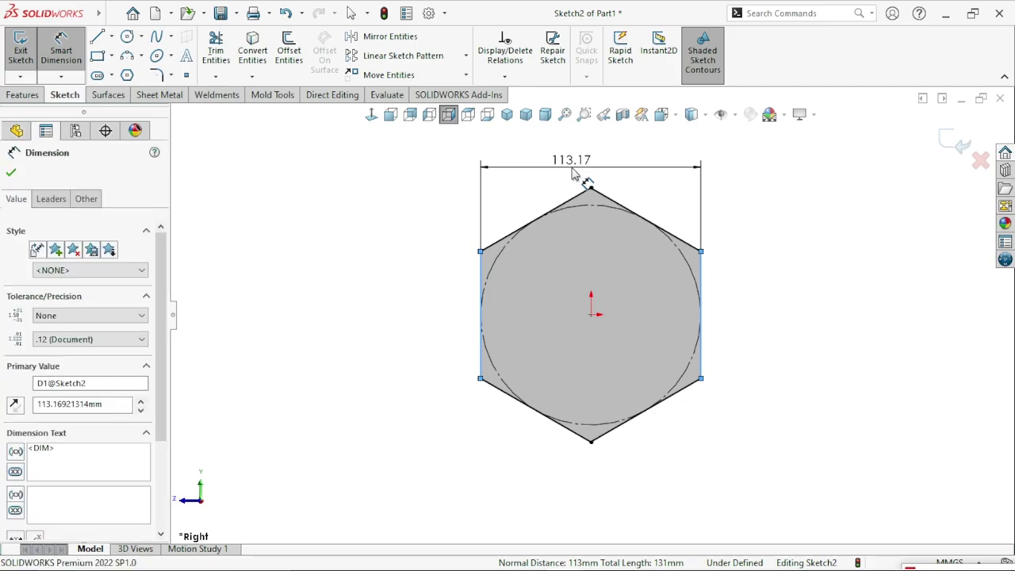
text(16)
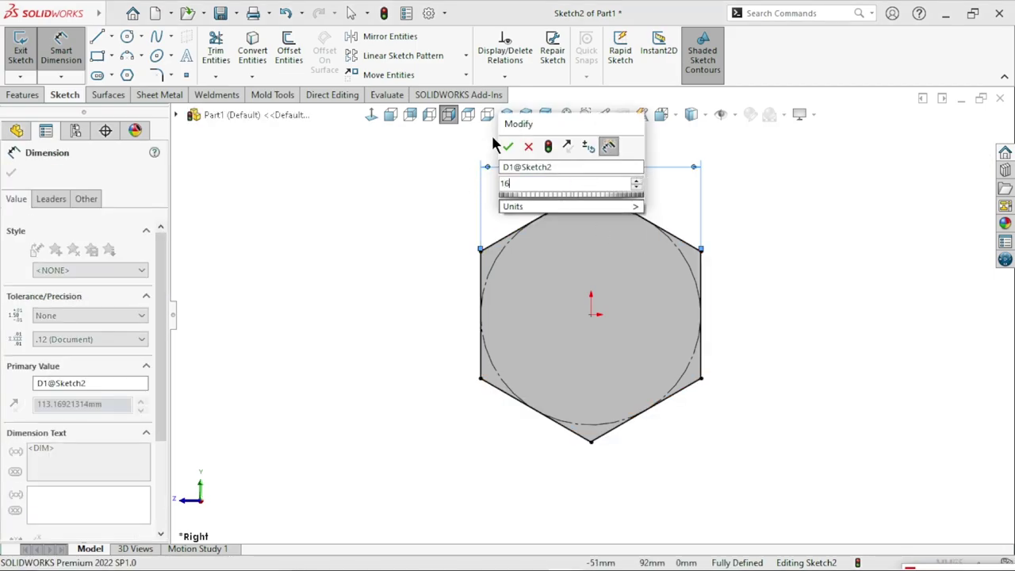
click(508, 148)
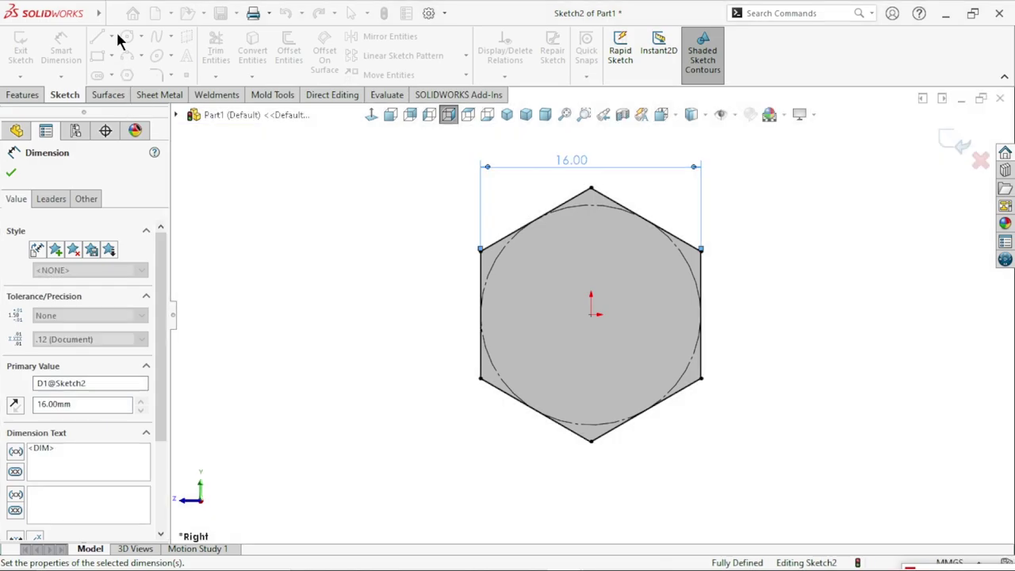
Add an origin-centred circle inside the hexagon and dimension it to Ø12.8 mm.
click(128, 38)
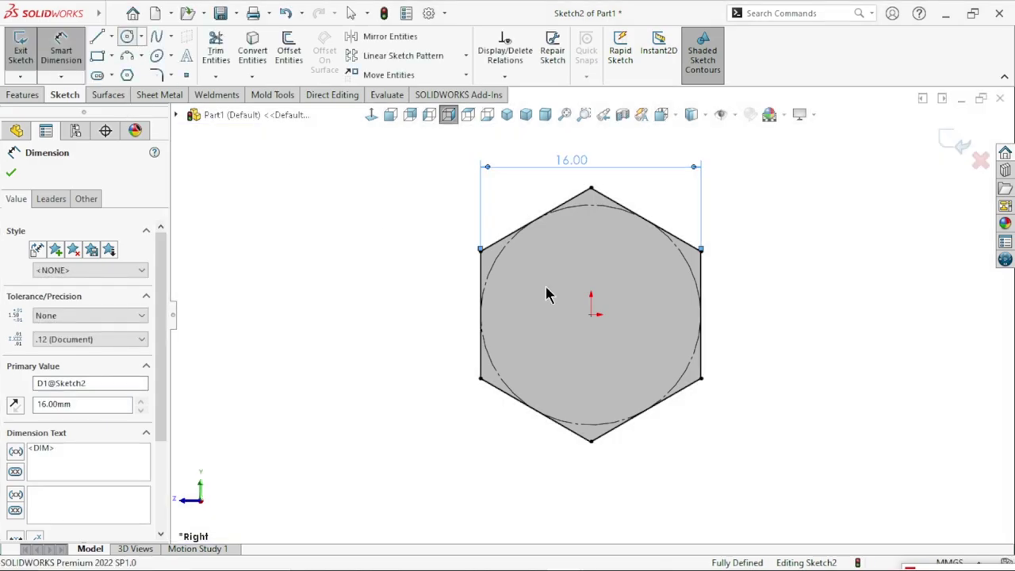
click(590, 315)
click(555, 349)
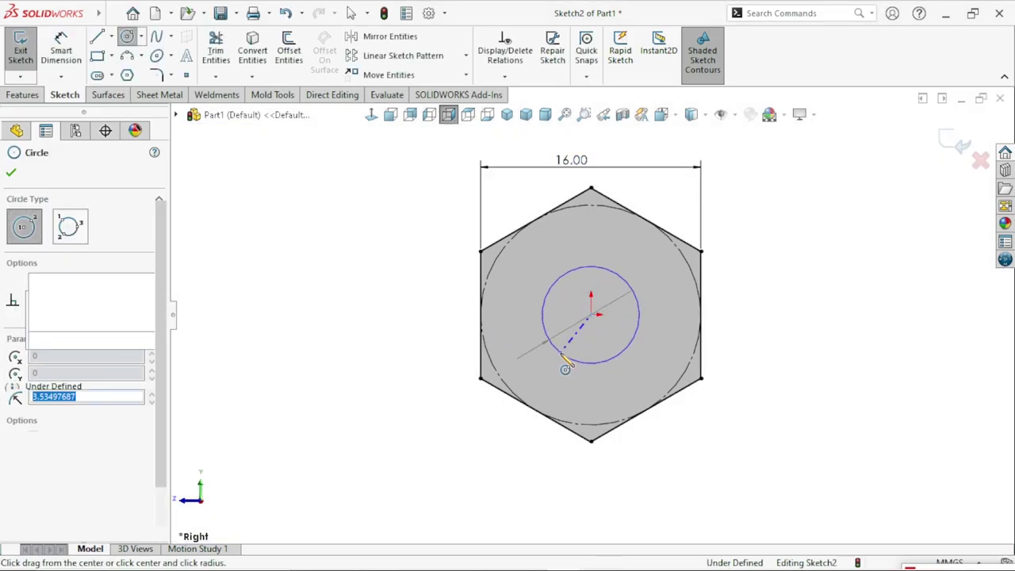
click(61, 50)
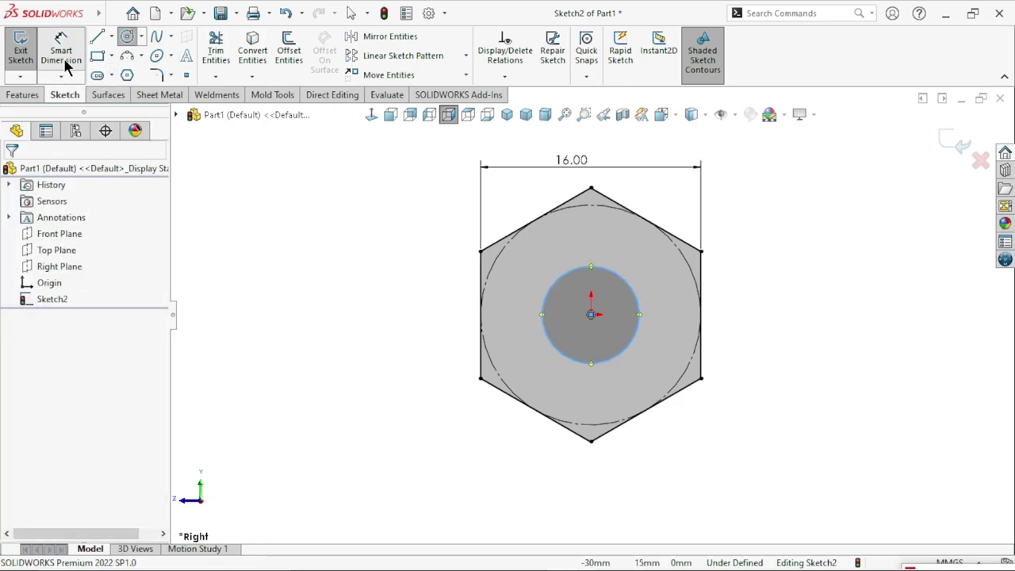
click(638, 321)
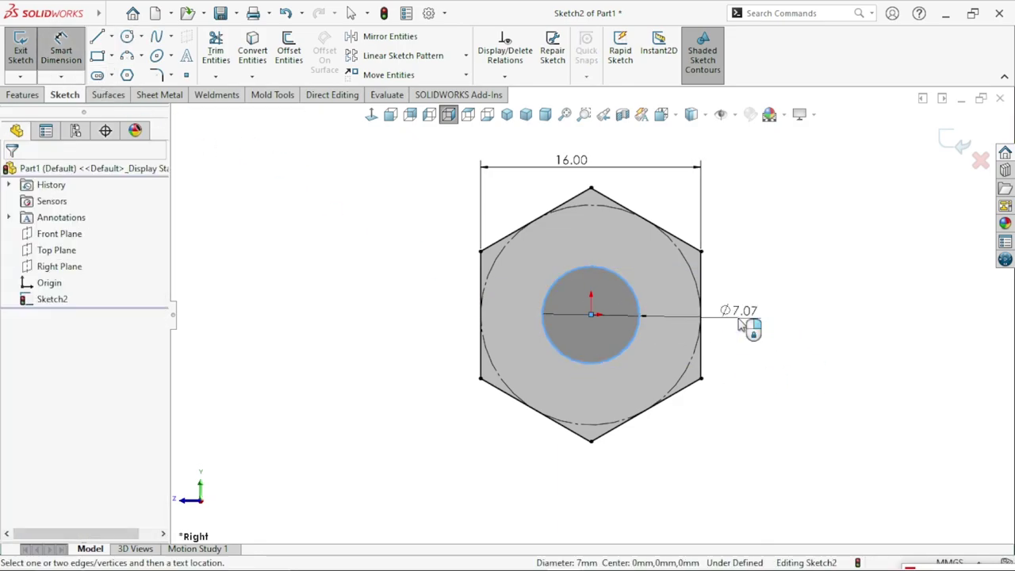
click(739, 324)
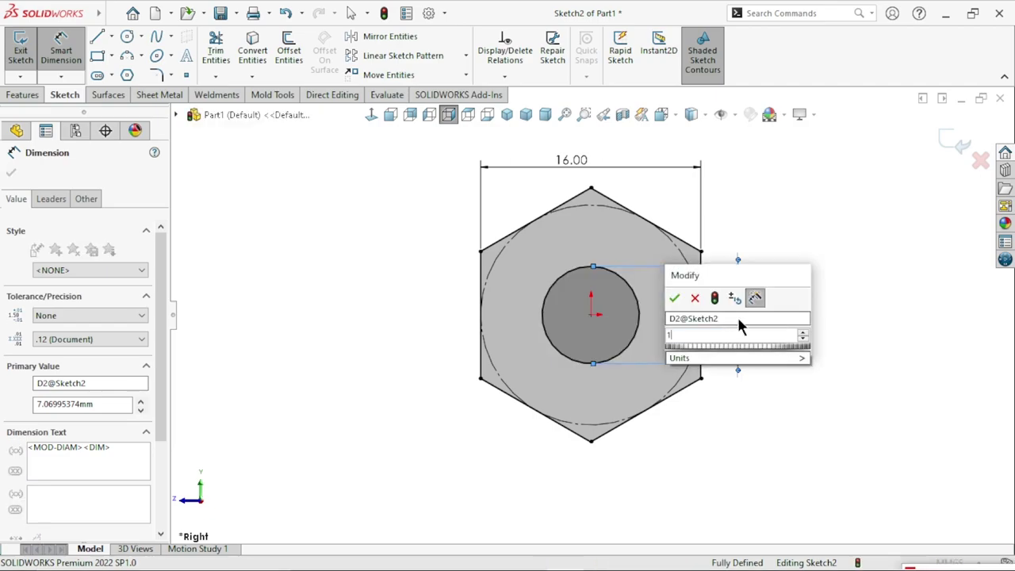
text(12.8)
click(673, 297)
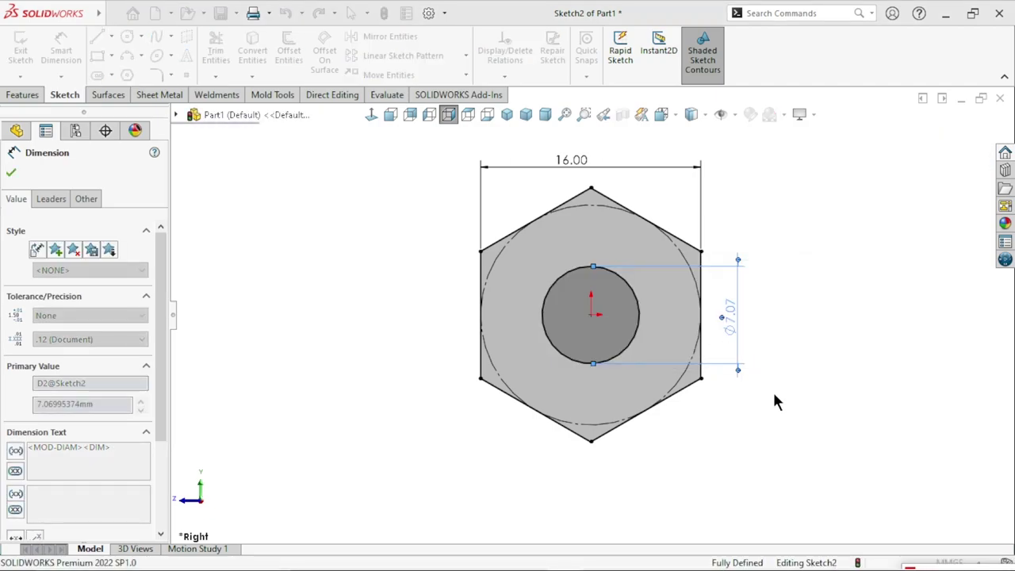
click(11, 175)
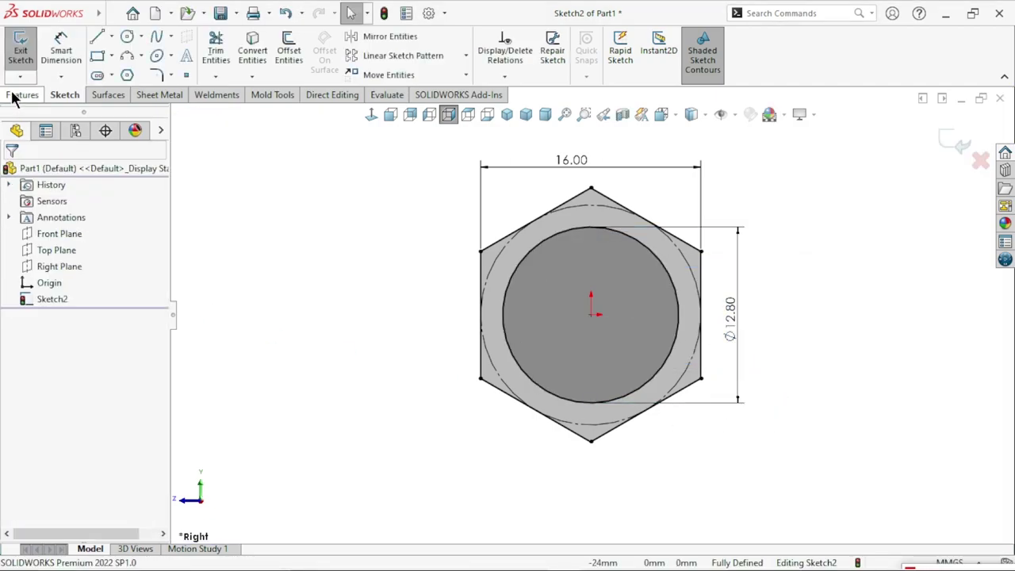
click(16, 95)
Boss-extrude the hexagon-and-circle sketch 6 mm with a Mid Plane end condition.
click(26, 61)
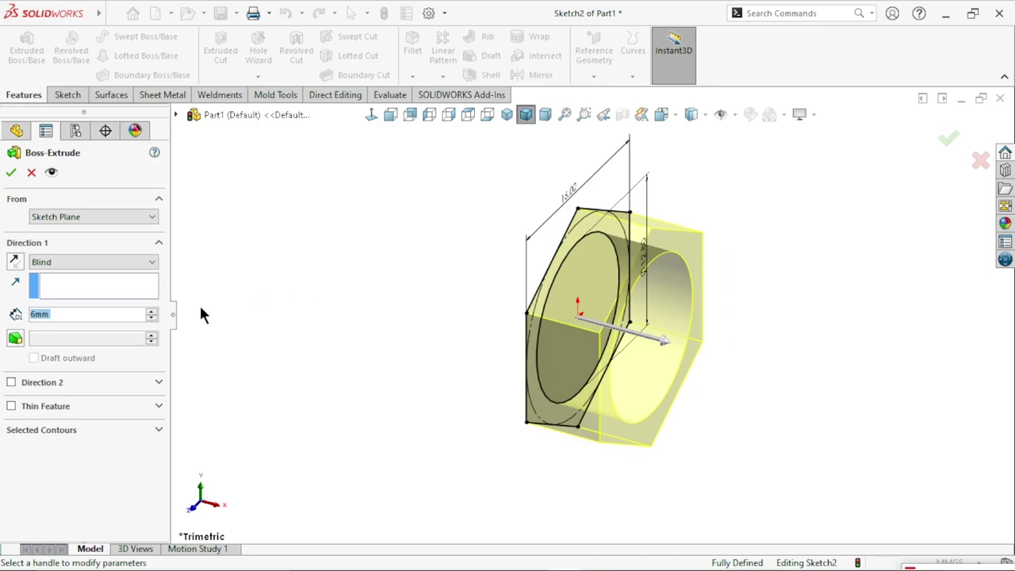
click(77, 314)
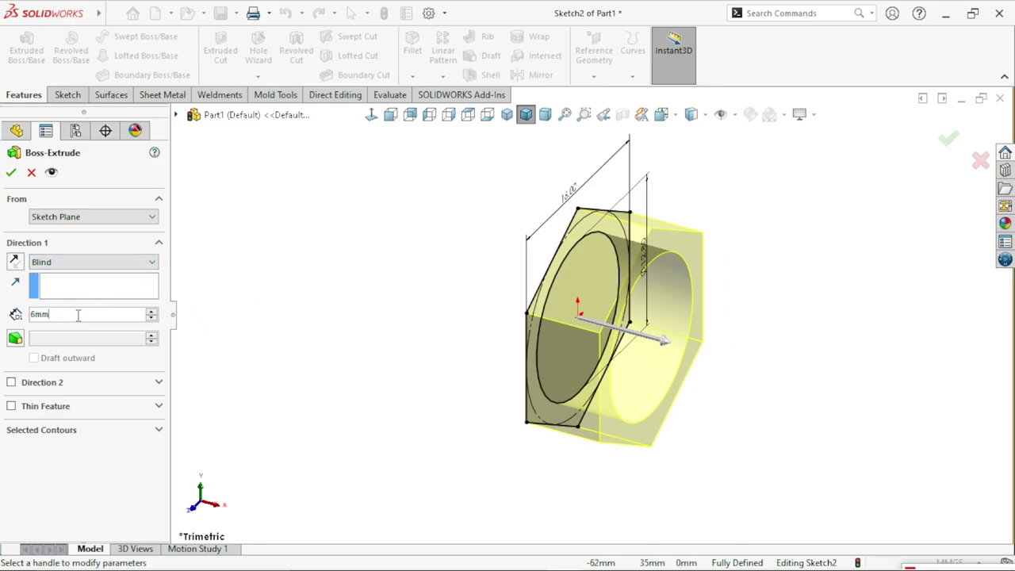
click(86, 258)
click(56, 323)
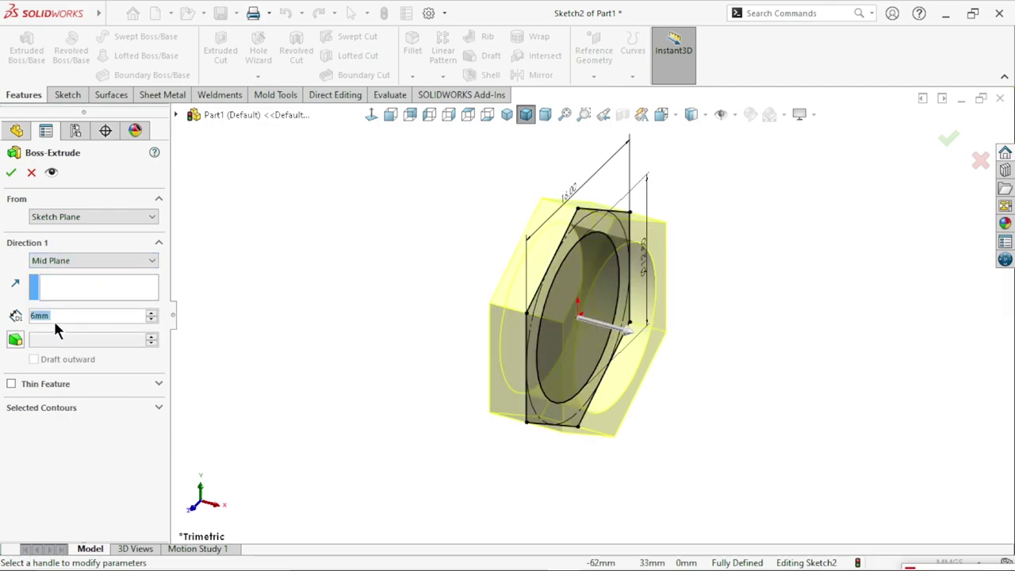
click(11, 172)
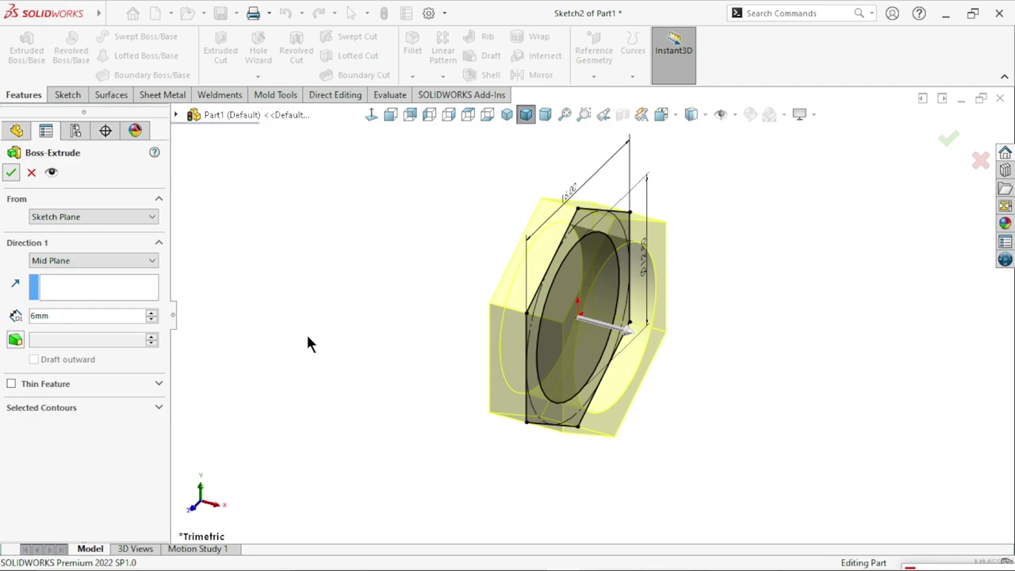
scroll(662, 303, down, 1)
scroll(662, 303, down, 3)
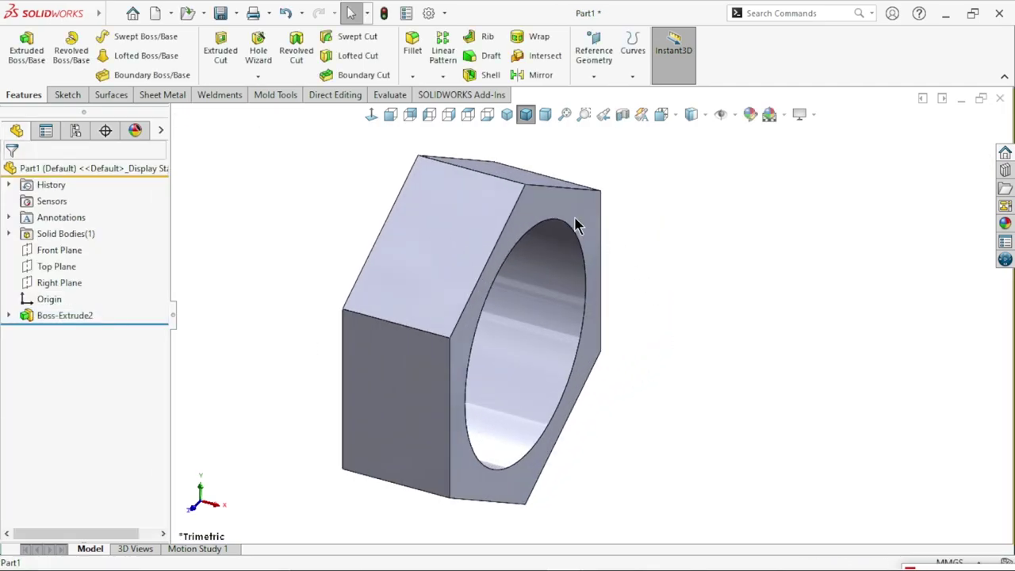
Sketch an origin-centred circle out to the flats on the nut's front hex face.
click(586, 223)
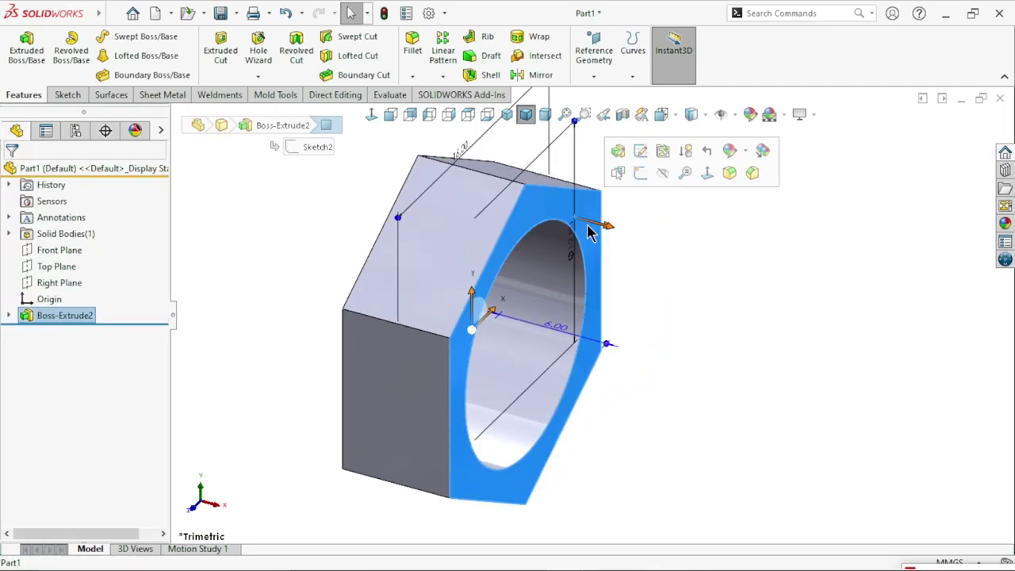
click(642, 175)
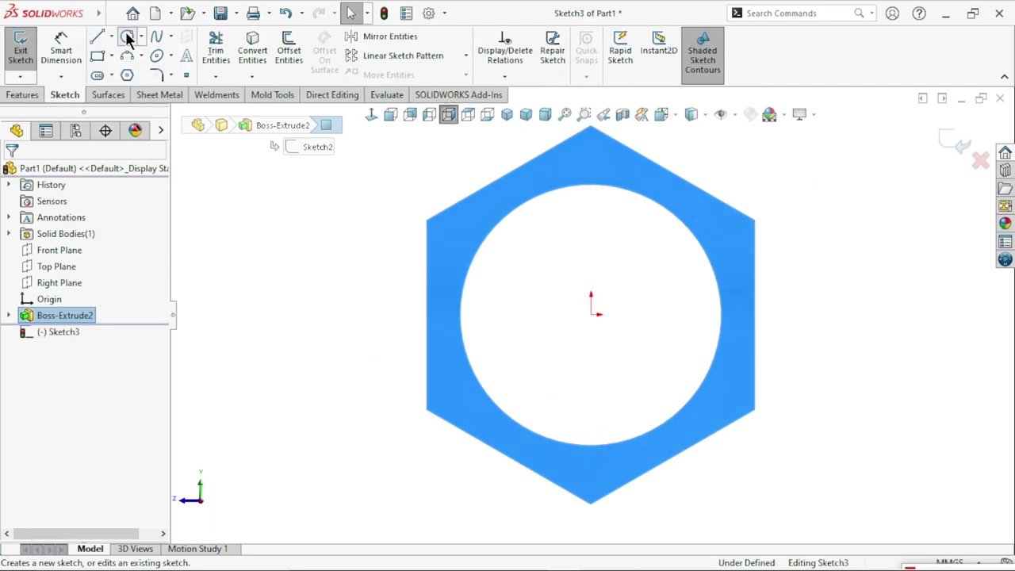
click(127, 37)
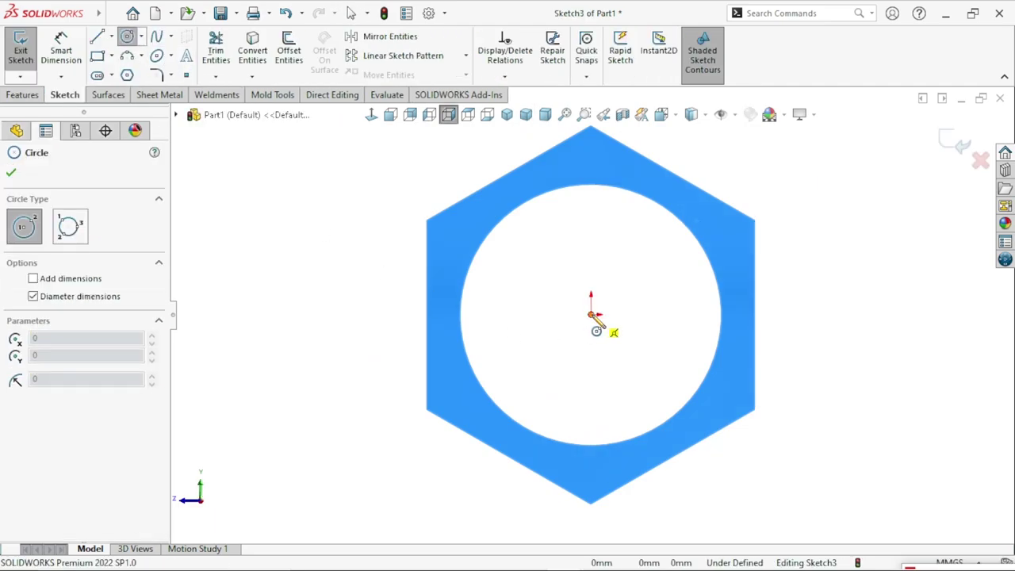
click(591, 315)
click(427, 314)
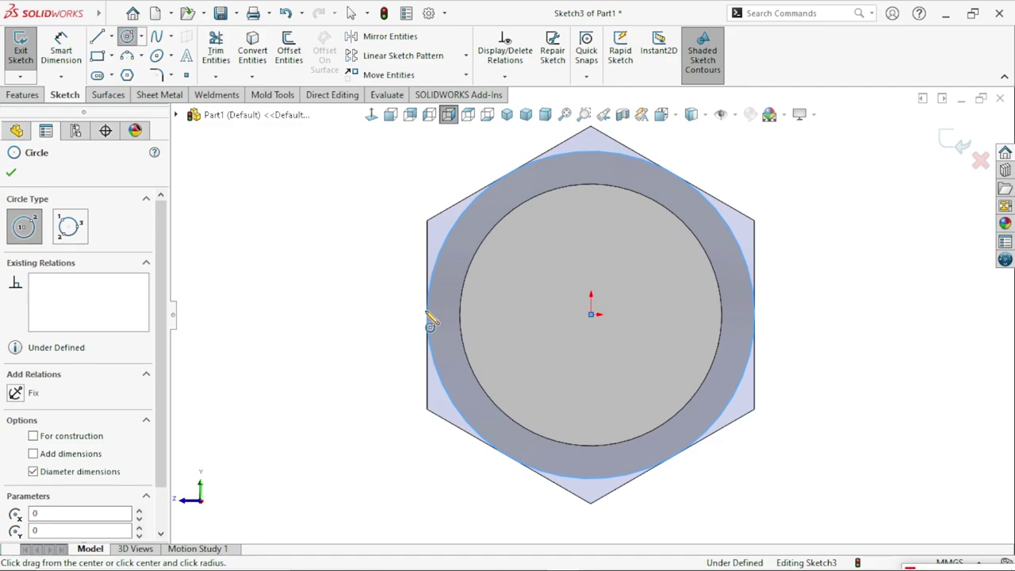
right_click(378, 309)
click(382, 311)
key(Escape)
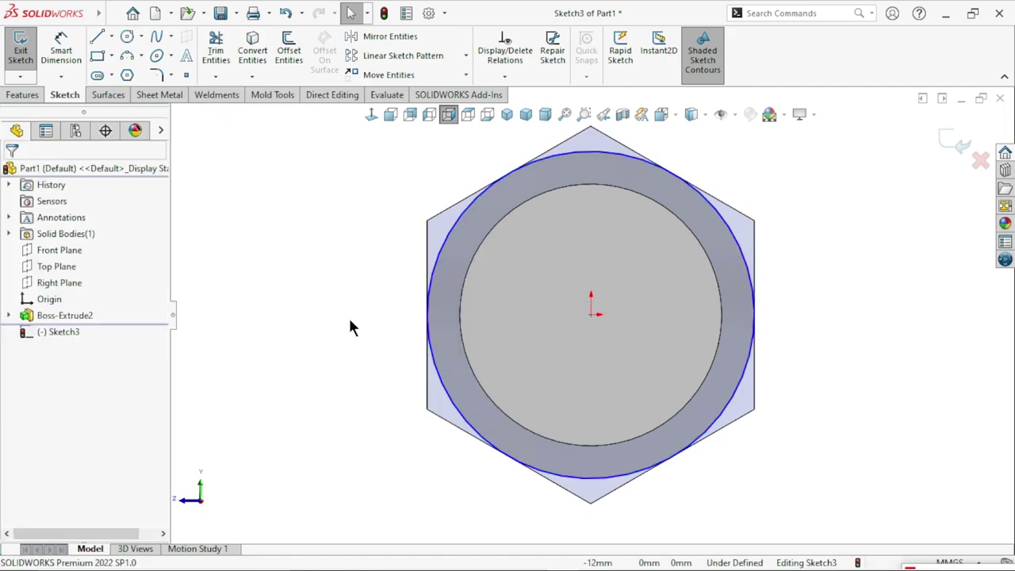
Add a Tangent relation between the outer circle and a hexagon edge.
click(435, 264)
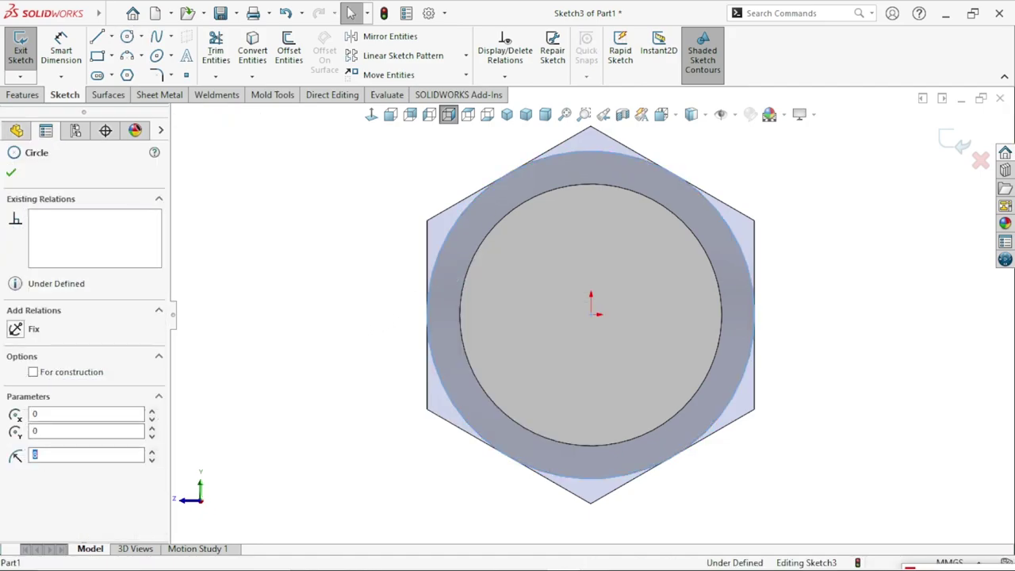
ctrl+click(460, 228)
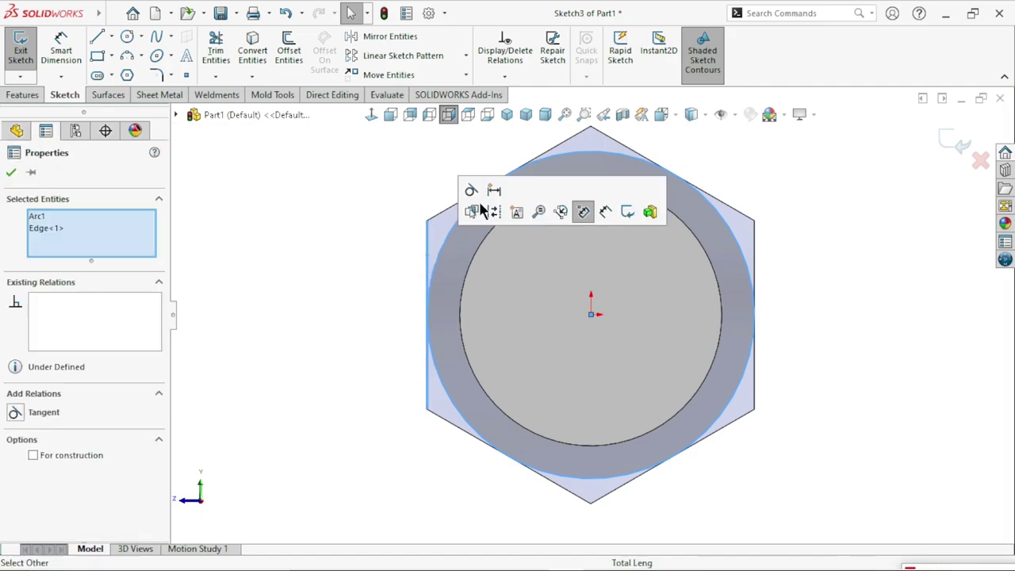
click(469, 187)
click(352, 285)
key(z)
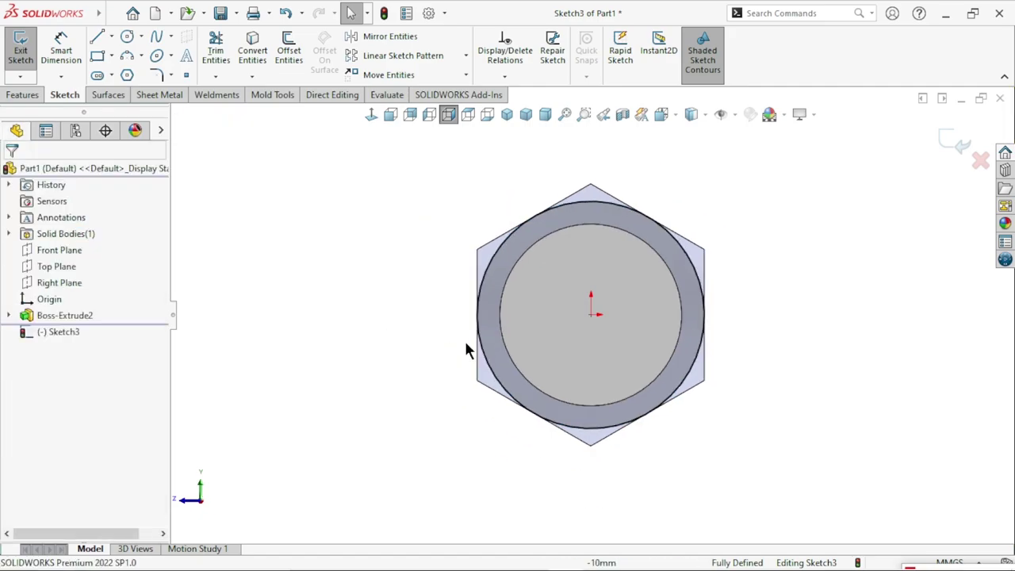
click(23, 96)
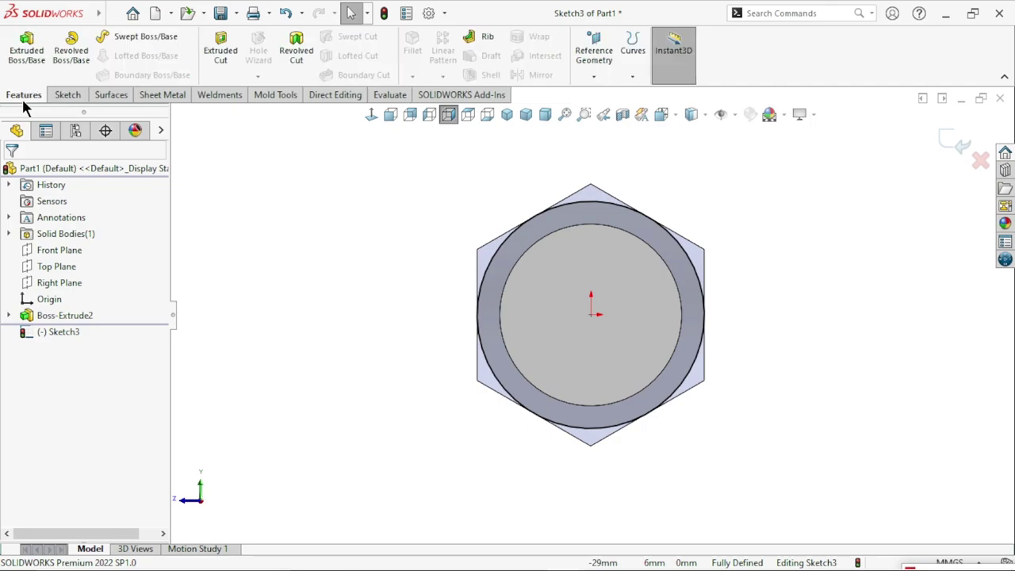
Make a Blind extruded cut with flipped side and 45° draft, depth 4, chamfering the hex corners.
click(222, 54)
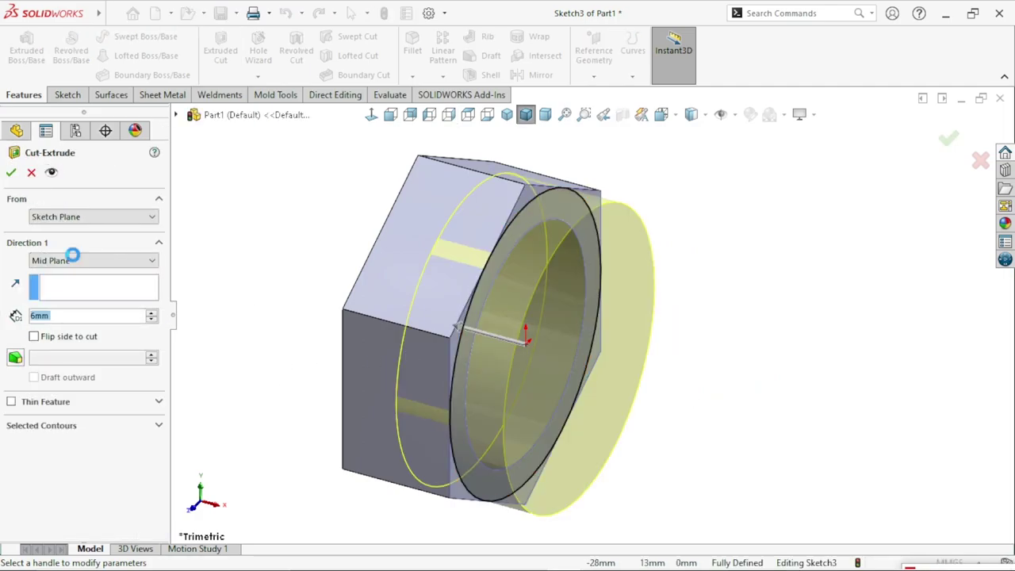
click(72, 257)
click(68, 274)
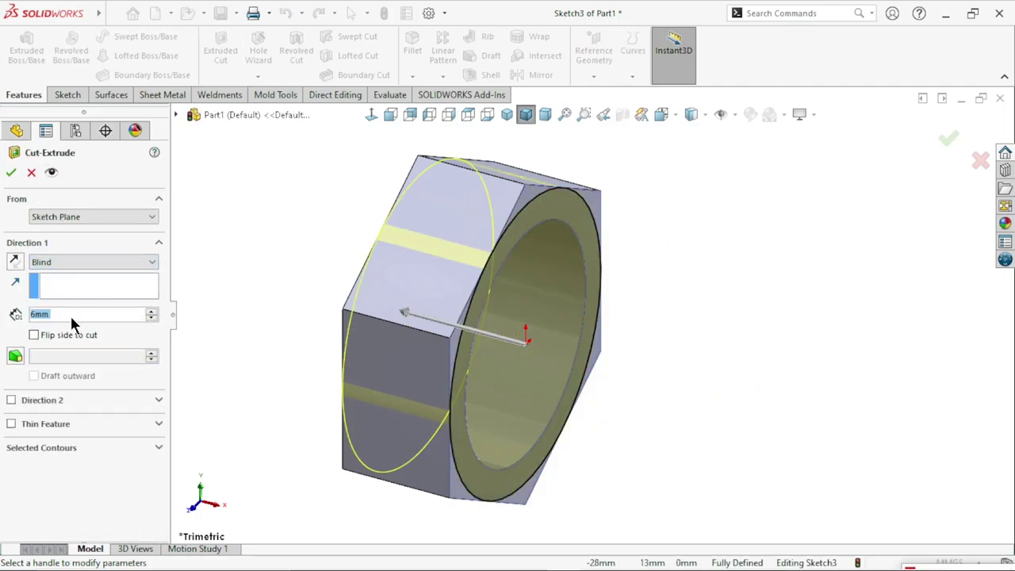
click(33, 335)
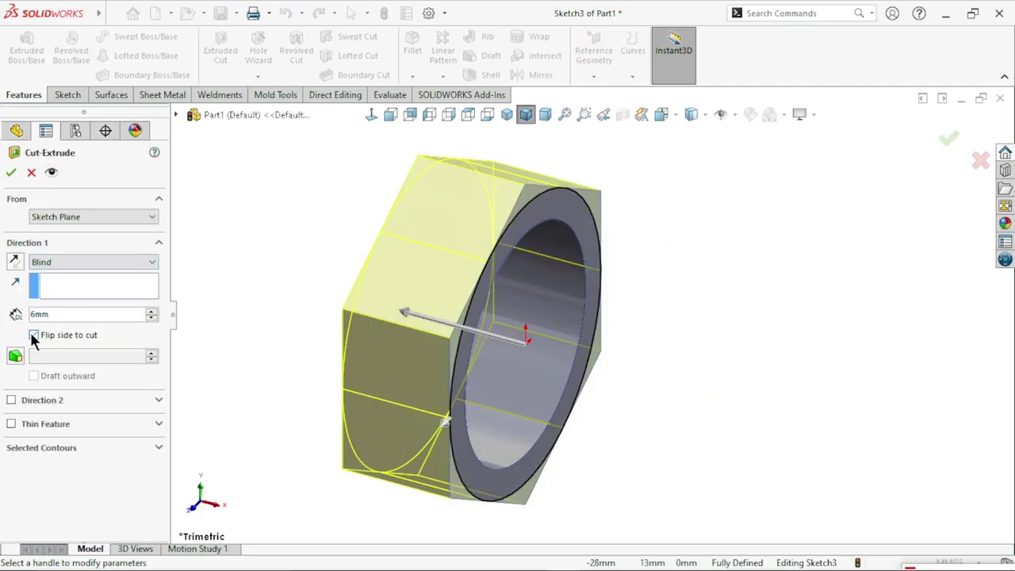
click(16, 356)
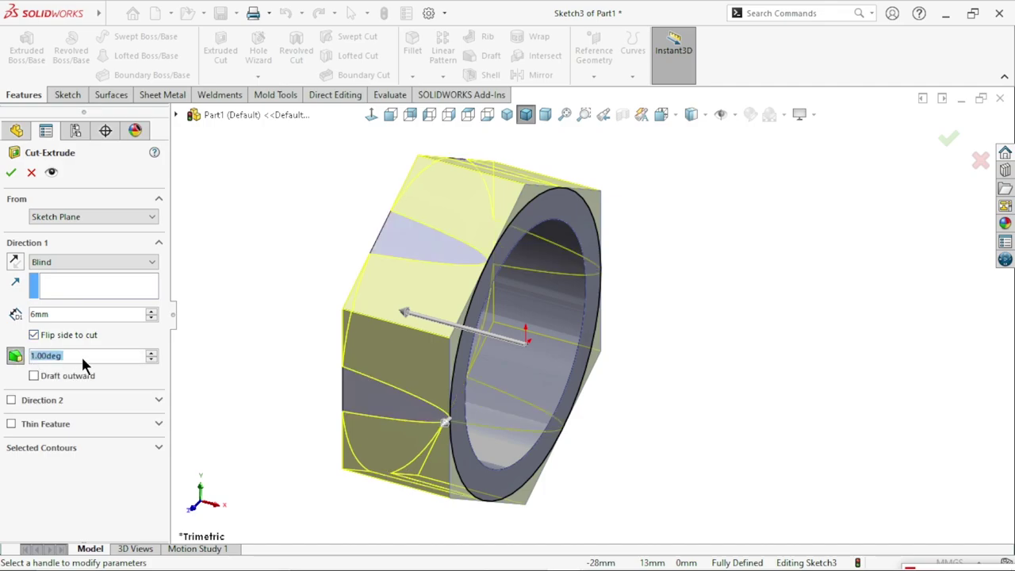
text(45)
key(Return)
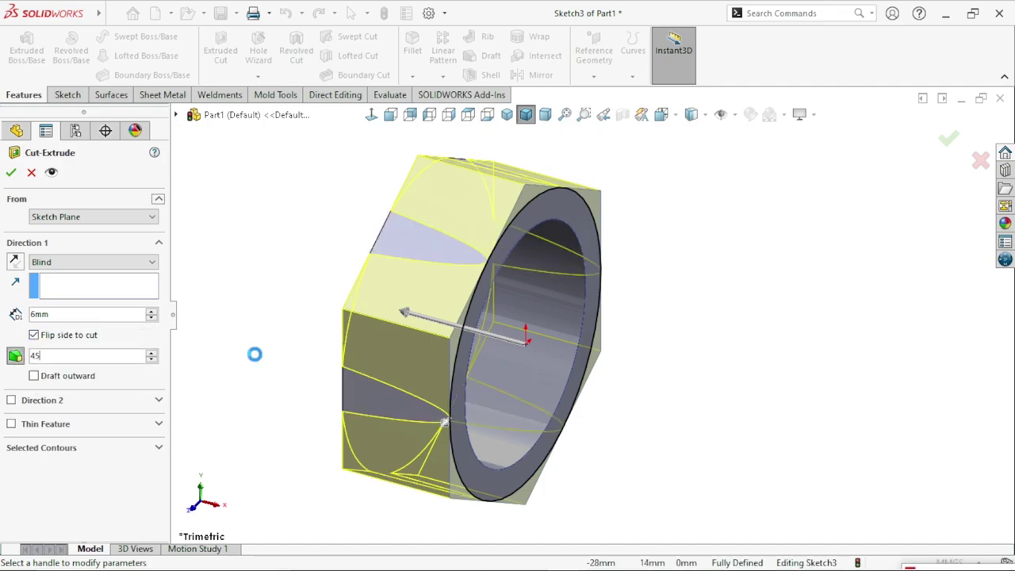
text(4)
click(151, 310)
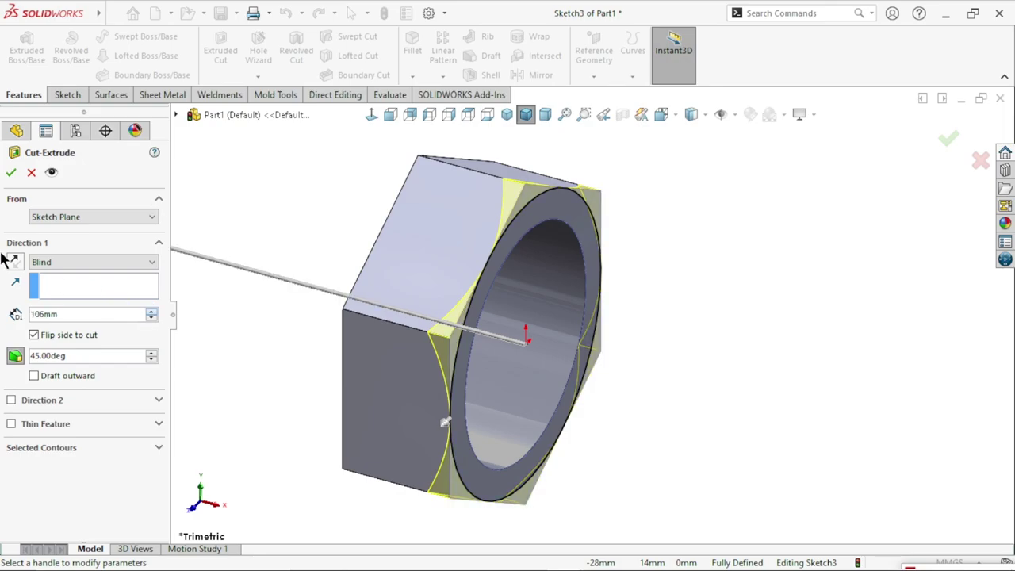
click(11, 172)
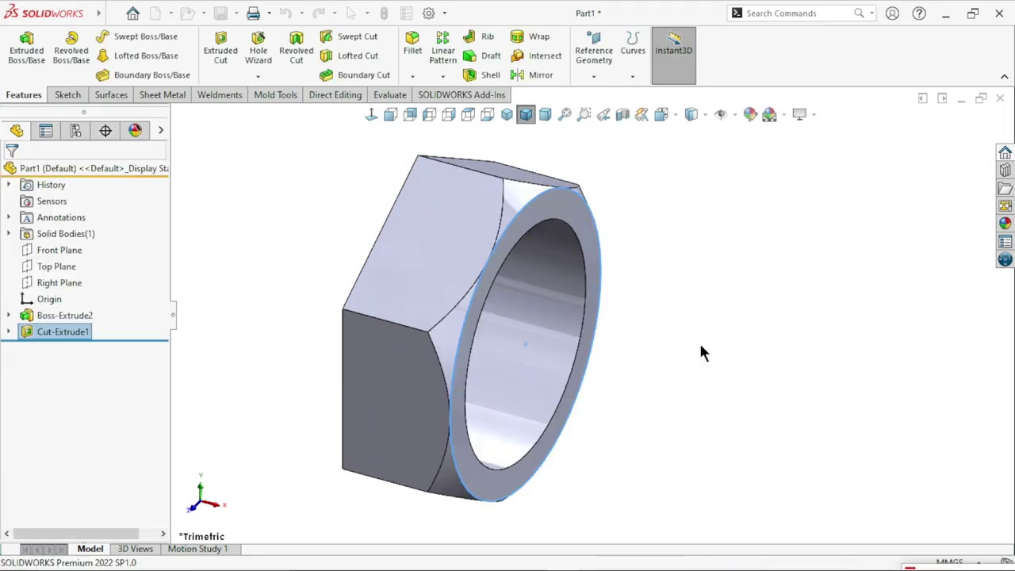
scroll(623, 404, up, 3)
scroll(573, 311, down, 2)
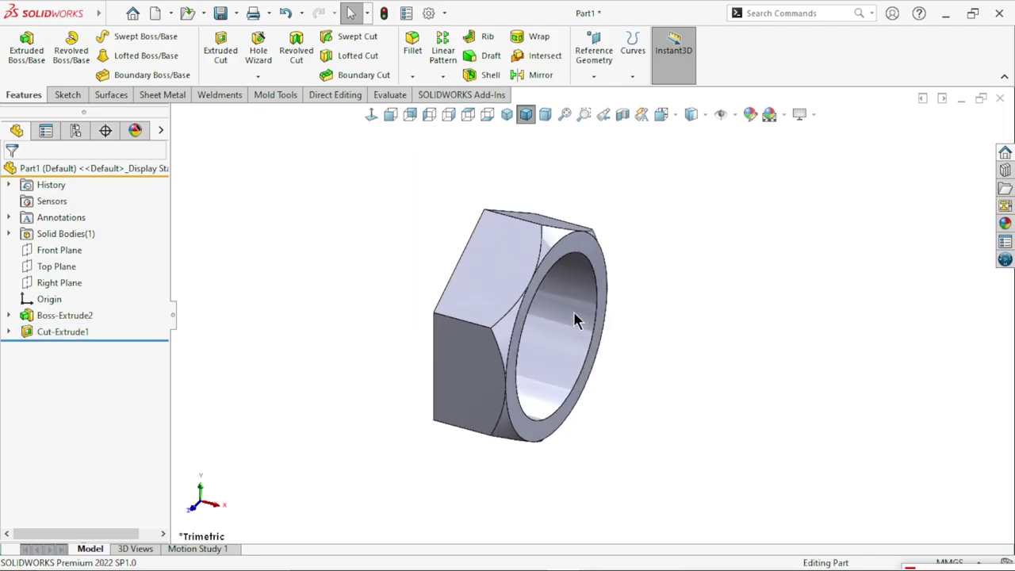
mouse_move(573, 311)
middle_down()
mouse_move(679, 373)
mouse_move(444, 389)
mouse_move(444, 430)
middle_up()
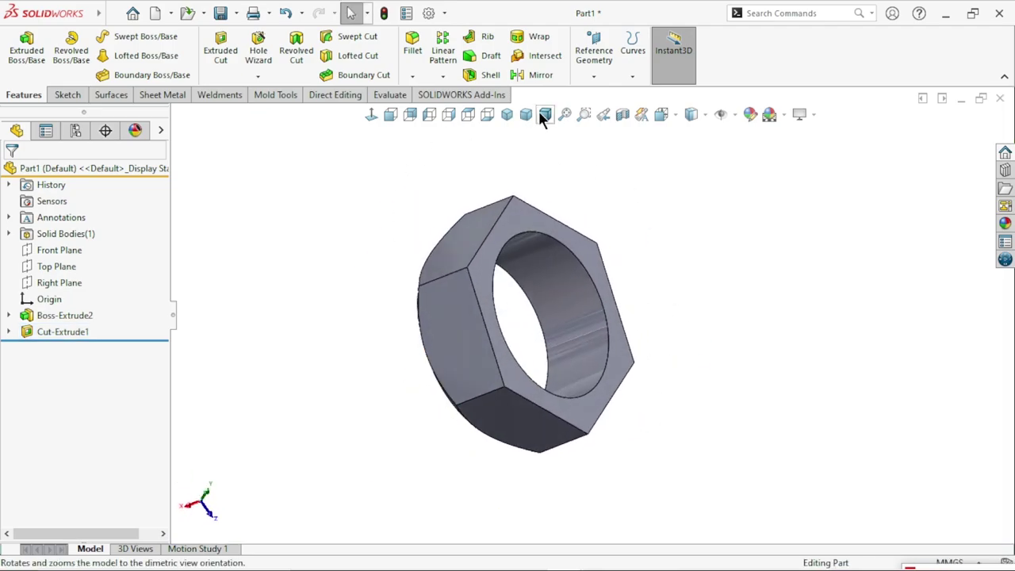
Mirror Cut-Extrude1 across the Right Plane.
click(528, 75)
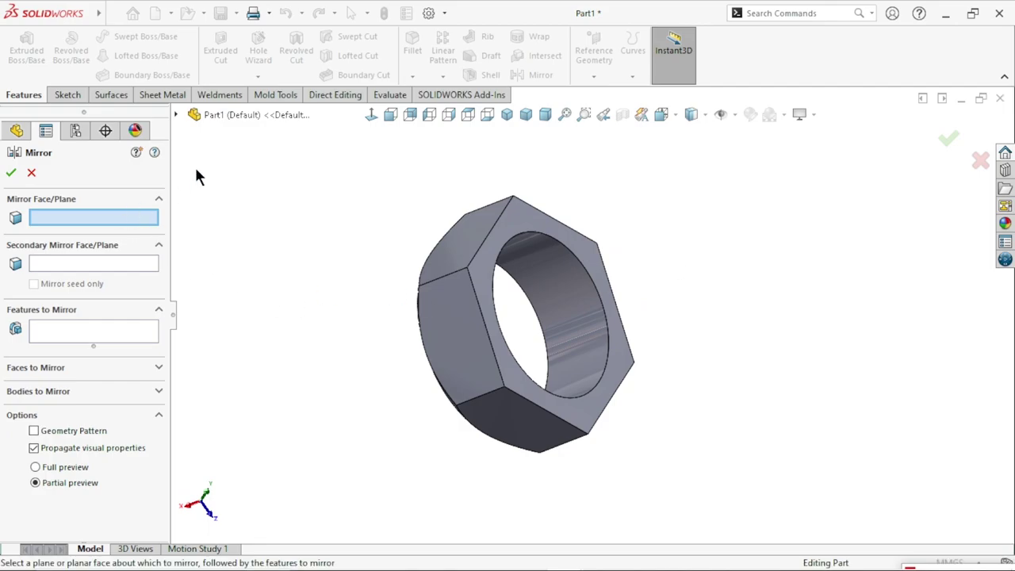
click(178, 112)
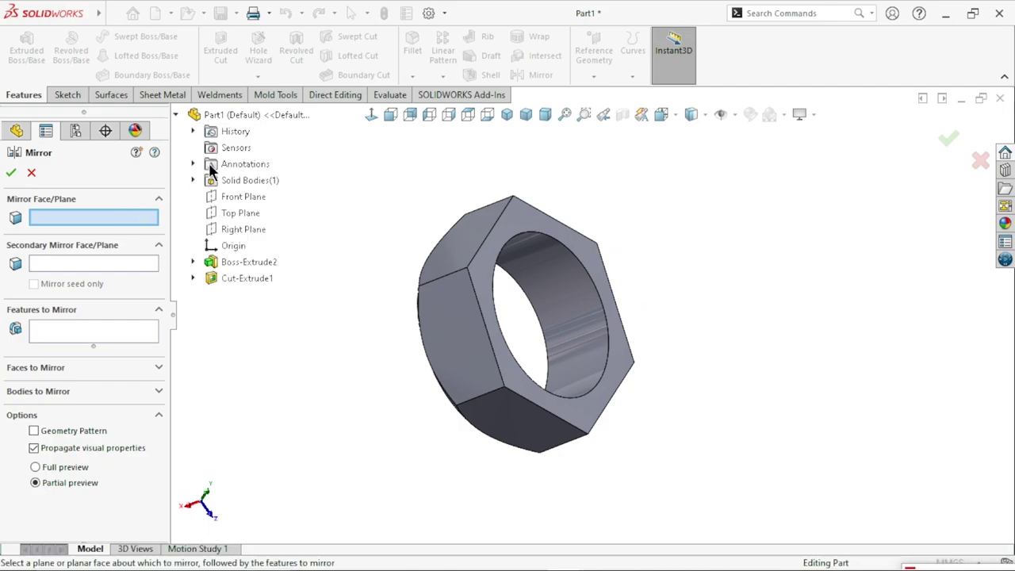
click(238, 230)
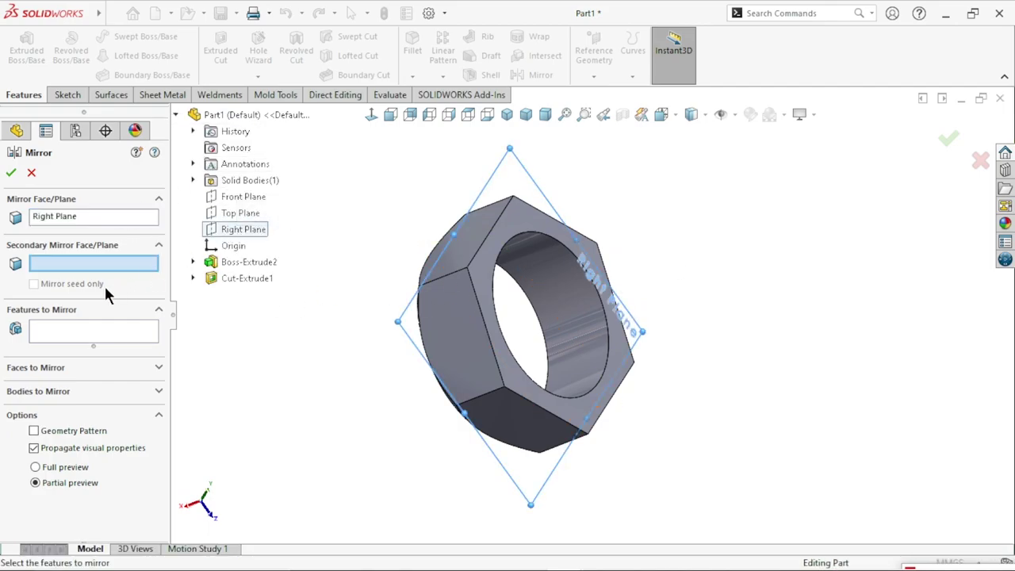
click(80, 330)
click(238, 279)
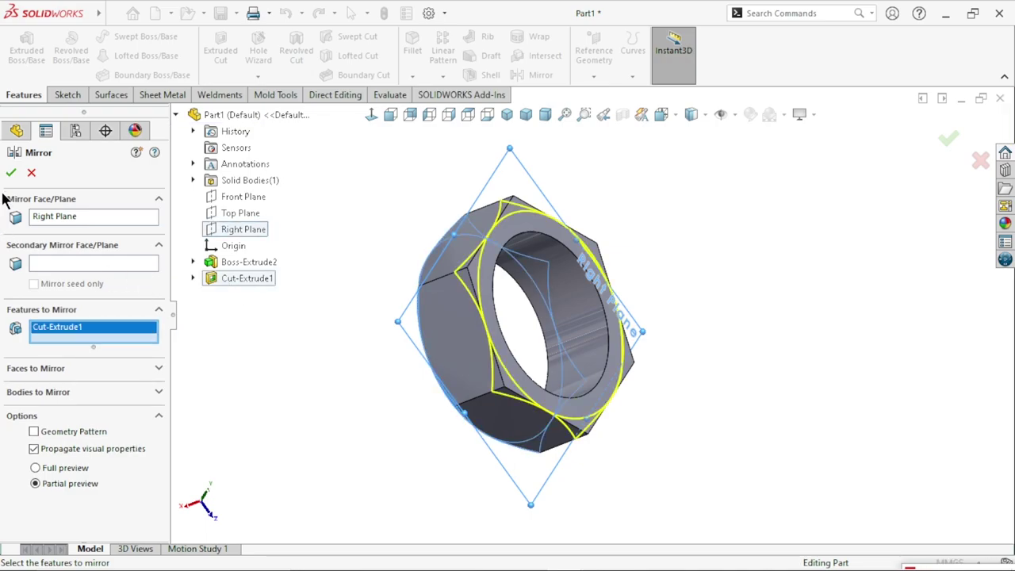
Orbit and reorient the nut, including isometric, to check chamfered corners on both faces.
scroll(589, 354, up, 3)
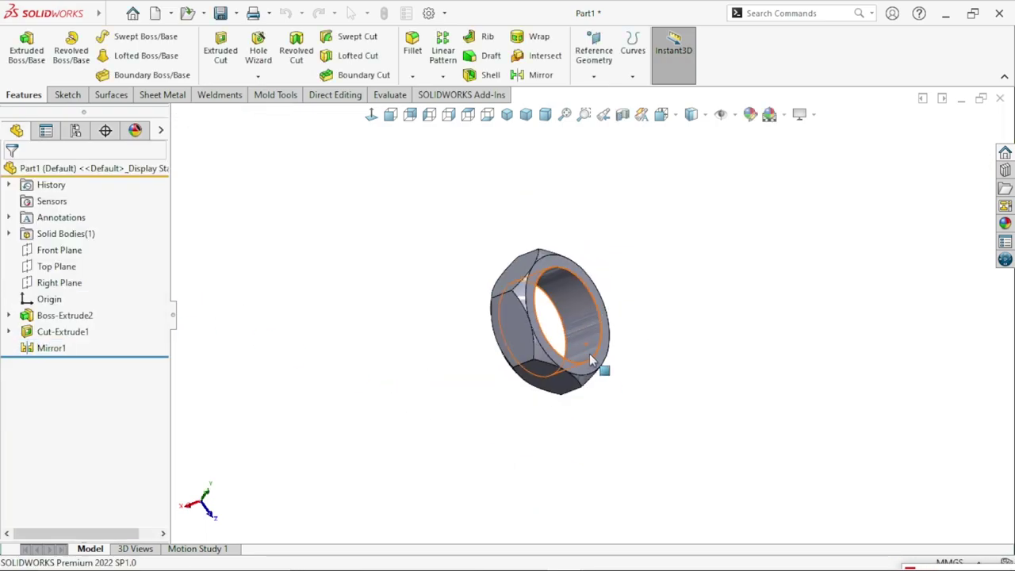
scroll(587, 322, down, 2)
middle_drag(586, 323, 422, 326)
key(ctrl+1)
key(ctrl+7)
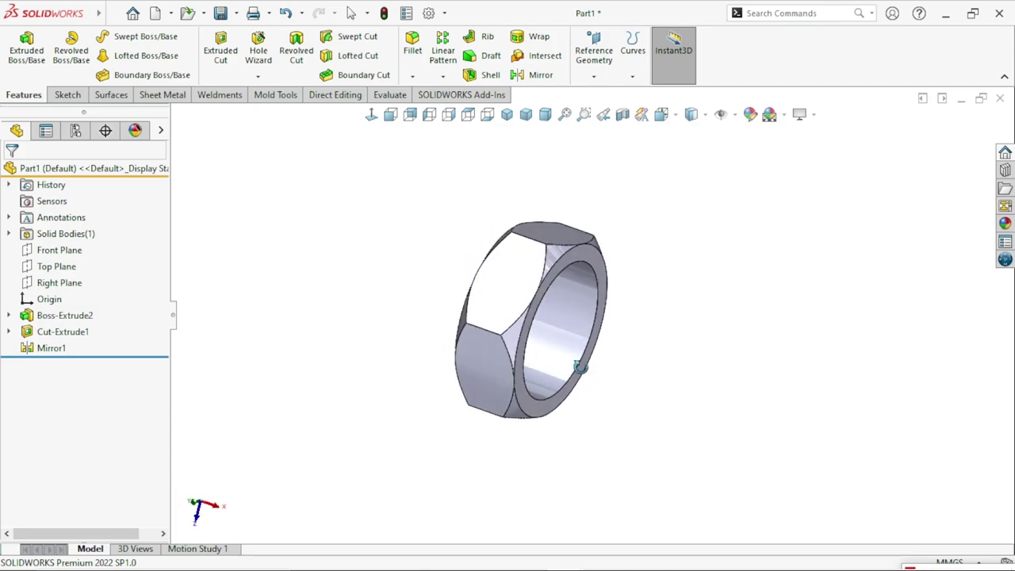
click(508, 118)
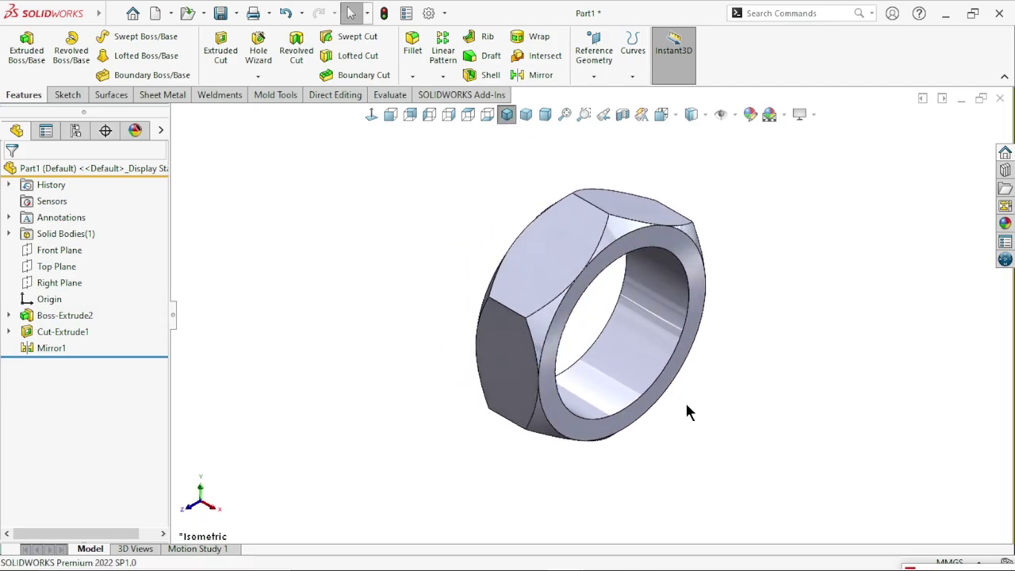
mouse_move(473, 351)
middle_down()
mouse_move(718, 376)
mouse_move(671, 380)
middle_up()
scroll(635, 341, down, 5)
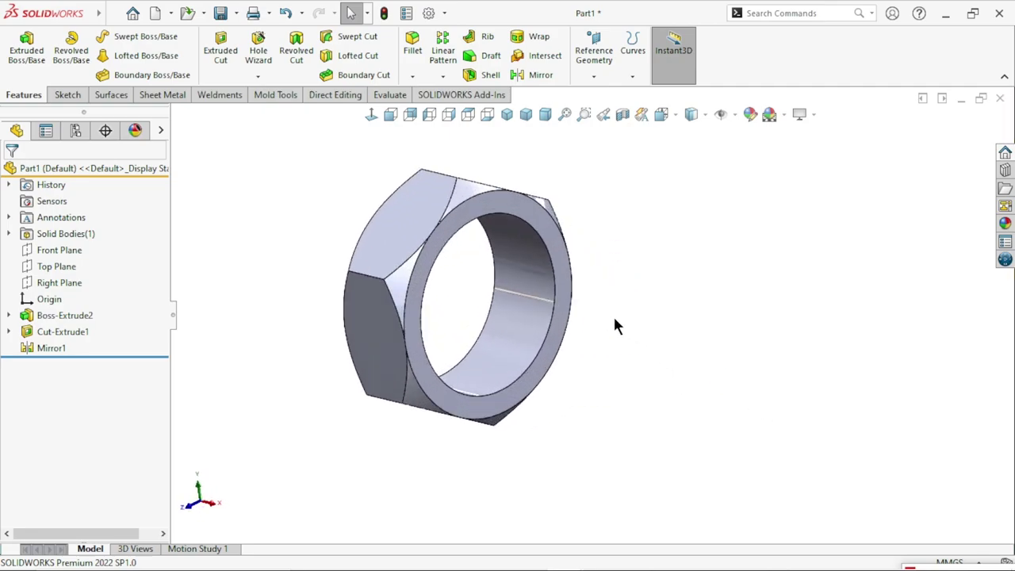
mouse_move(613, 314)
middle_down()
mouse_move(599, 380)
mouse_move(488, 279)
mouse_move(465, 317)
mouse_move(352, 268)
middle_up()
middle_drag(653, 394, 638, 396)
scroll(630, 399, up, 2)
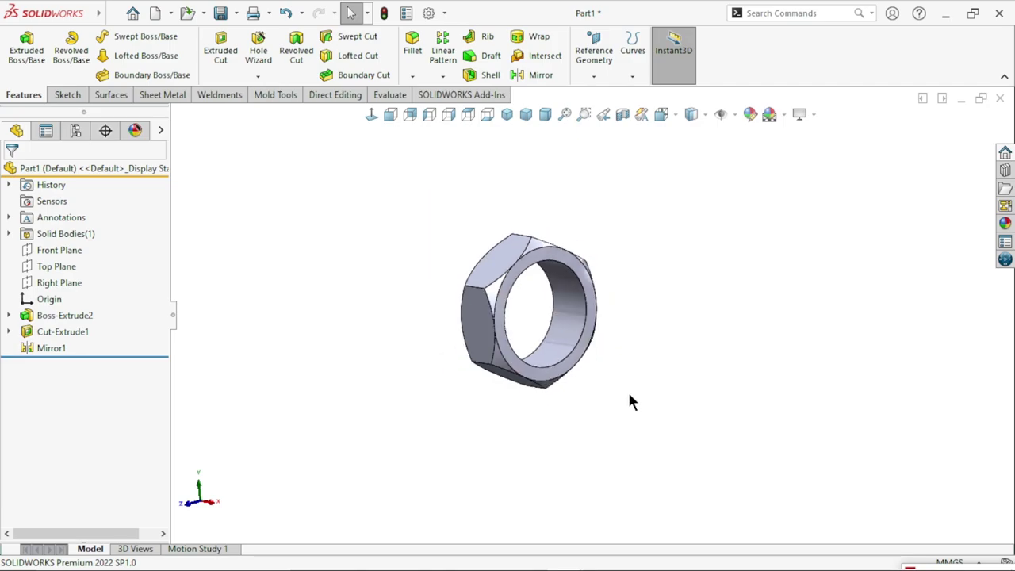
scroll(629, 349, down, 2)
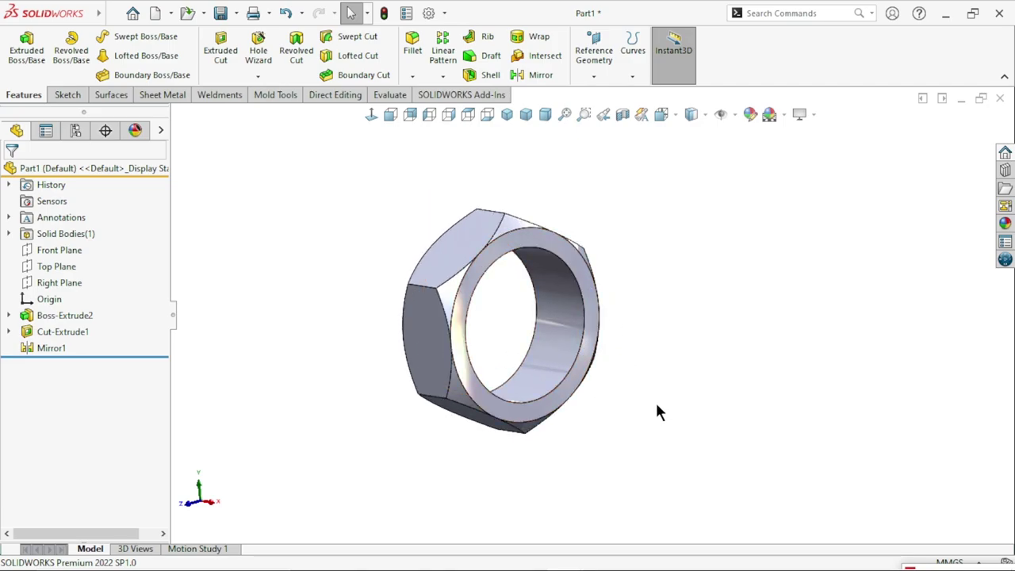
middle_drag(619, 380, 571, 318)
Chamfer the nut's bore edge with a 0.5 mm distance at 45°.
click(413, 77)
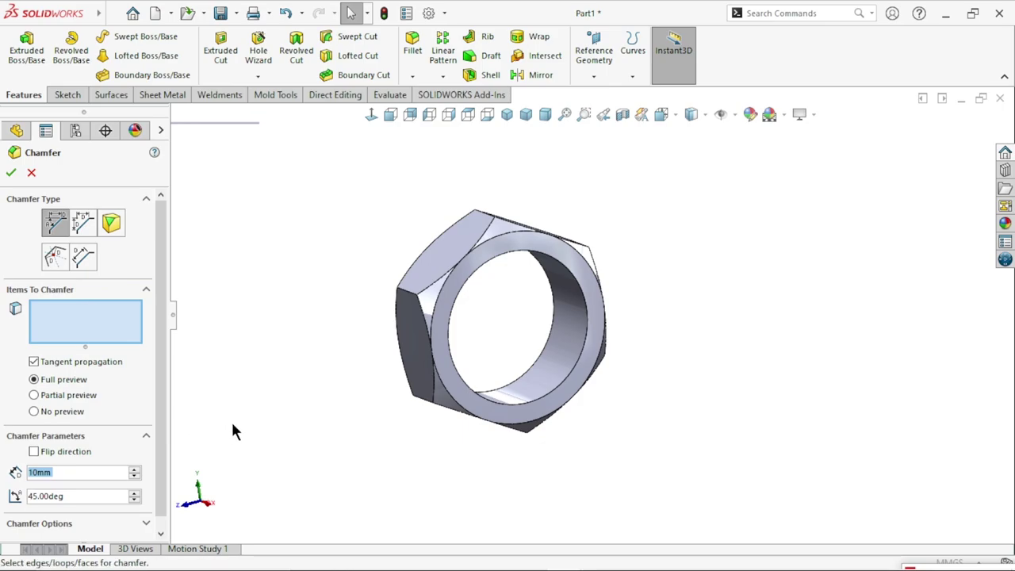
text(1)
key(Return)
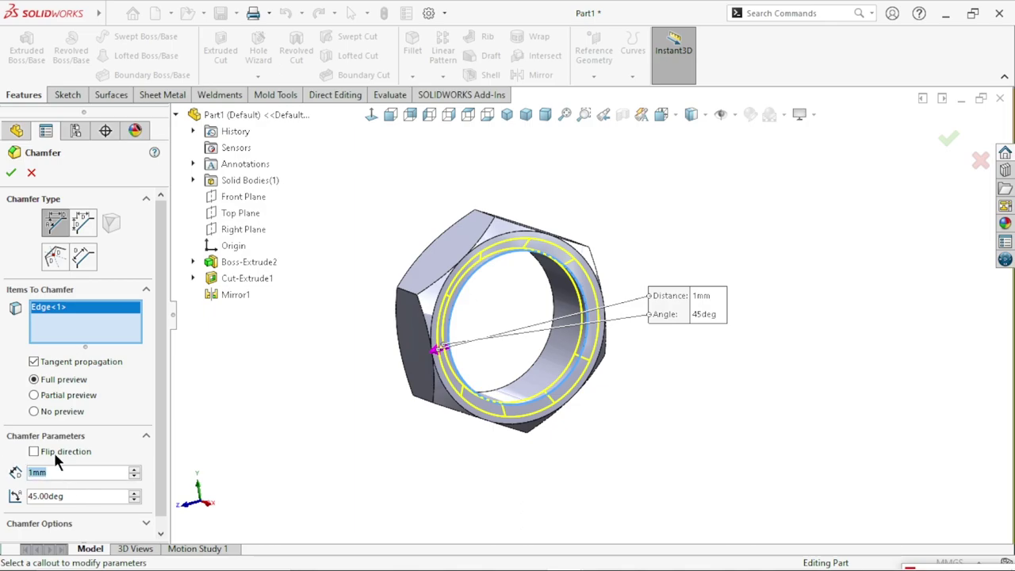
text(0.5)
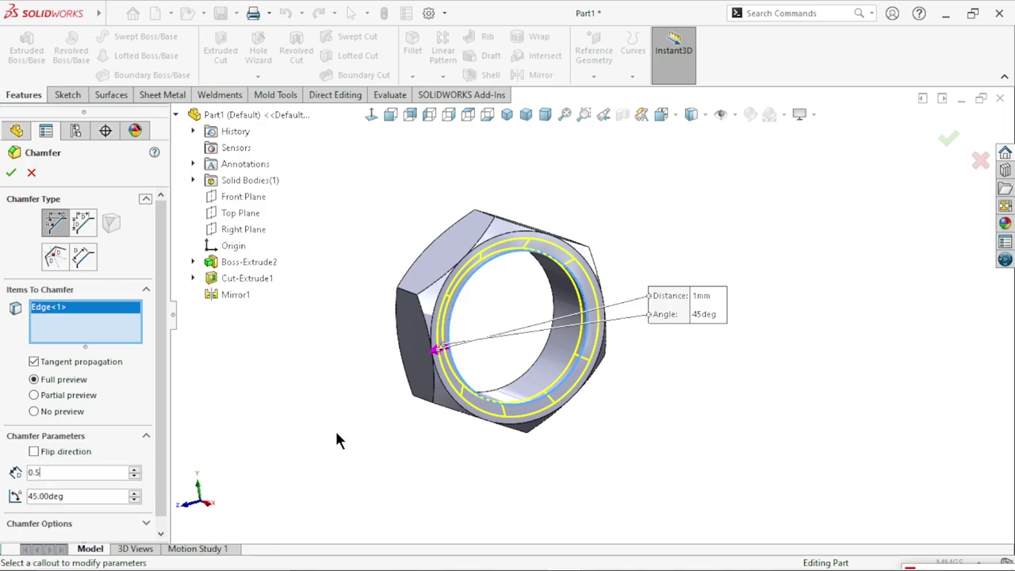
key(Return)
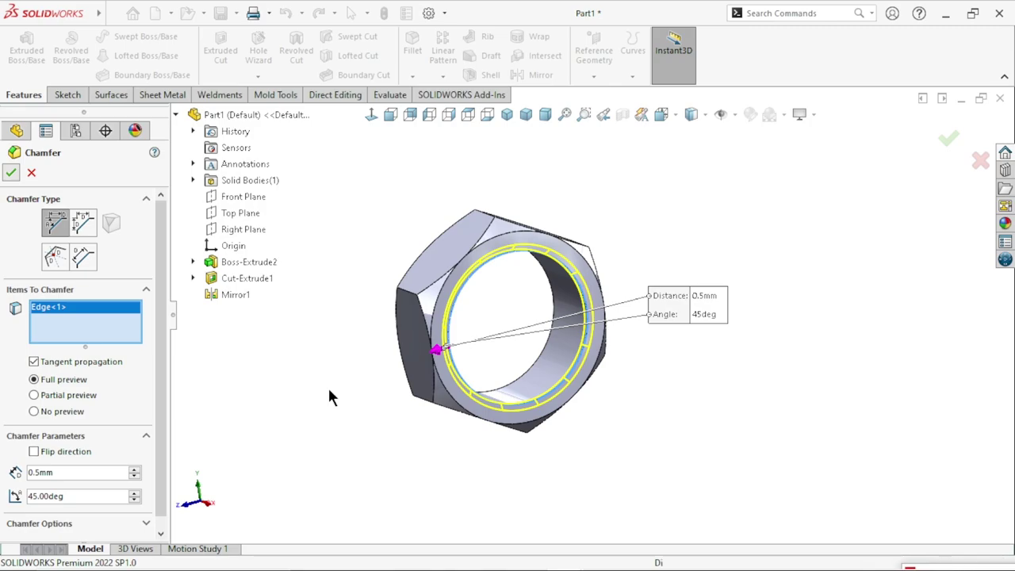
key(Return)
scroll(328, 386, down, 3)
scroll(548, 336, up, 3)
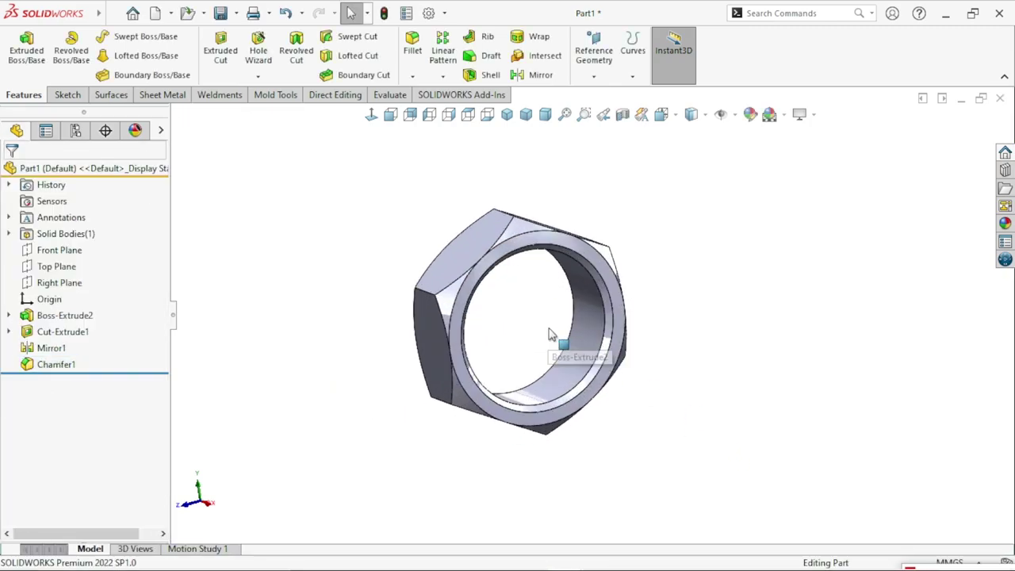
mouse_move(548, 336)
middle_down()
mouse_move(702, 380)
mouse_move(580, 356)
middle_up()
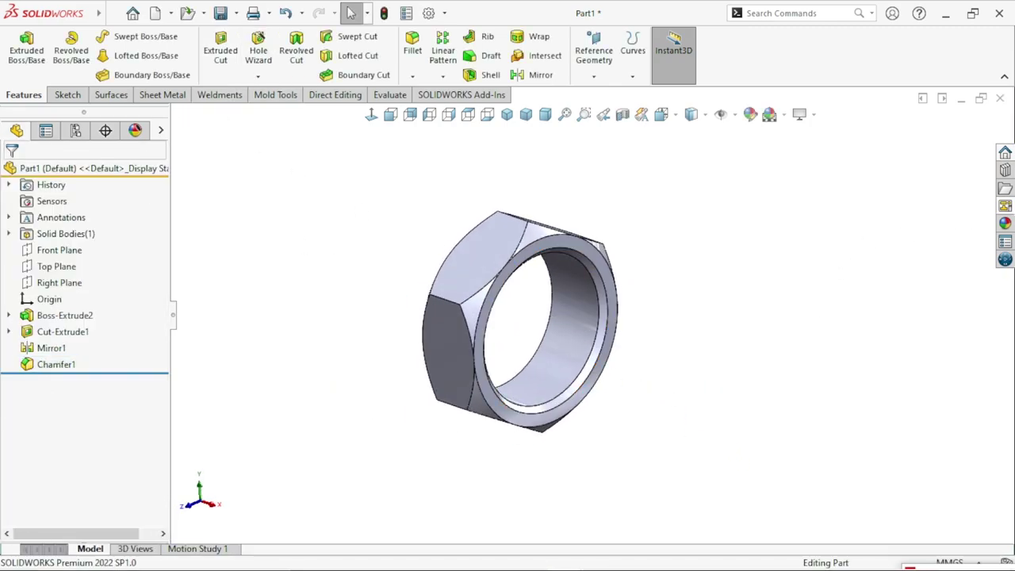
click(1005, 223)
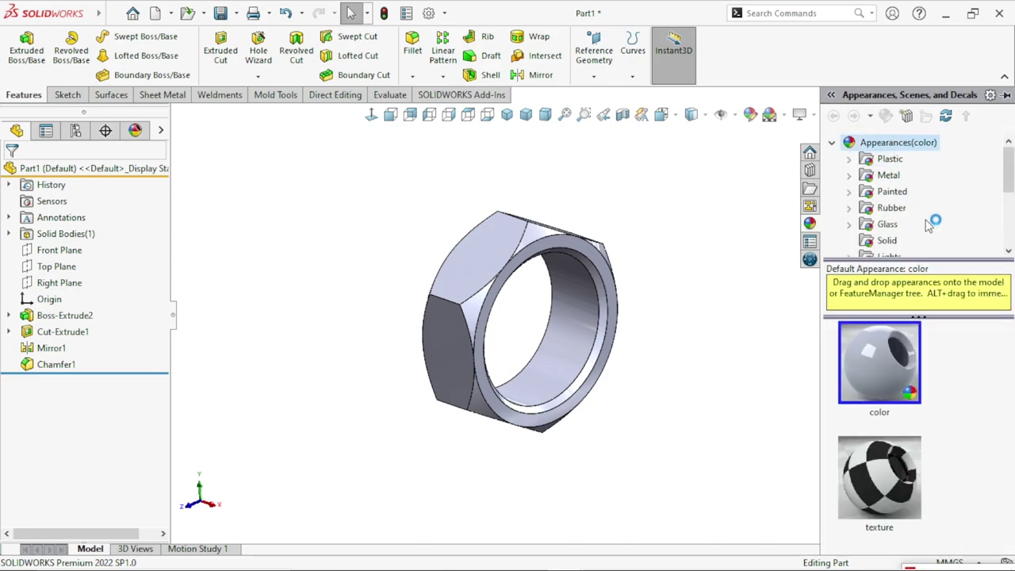
Apply the Metal > Brass polished brass appearance to the nut and return to isometric view.
click(889, 176)
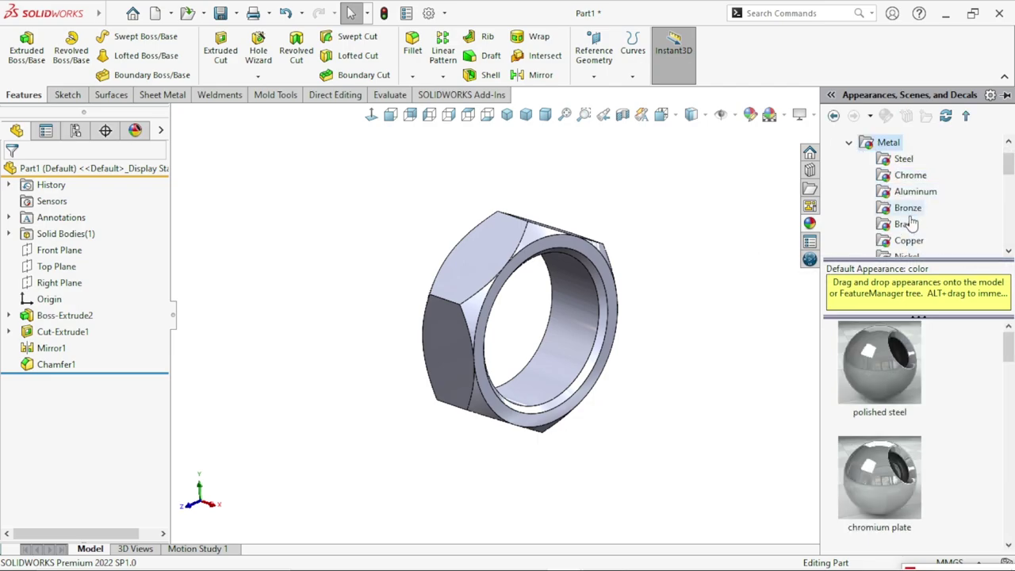
click(903, 227)
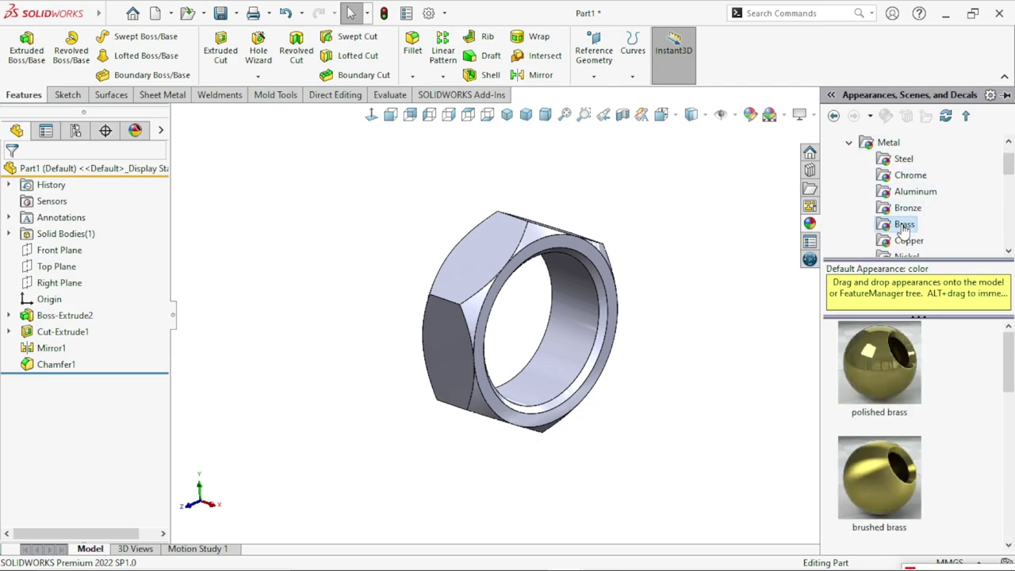
click(910, 378)
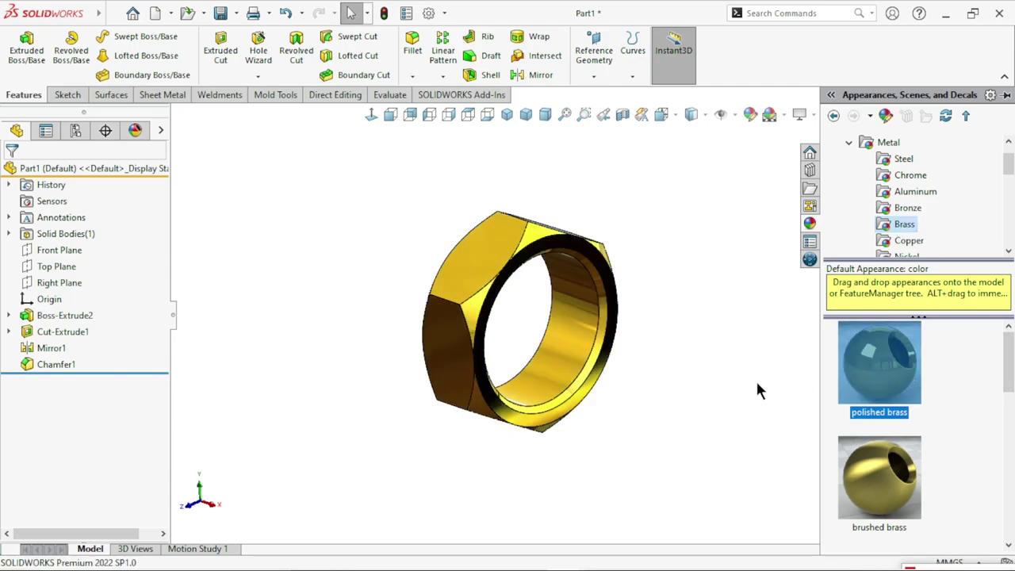
scroll(690, 361, up, 3)
mouse_move(678, 345)
middle_down()
mouse_move(441, 362)
mouse_move(542, 155)
middle_up()
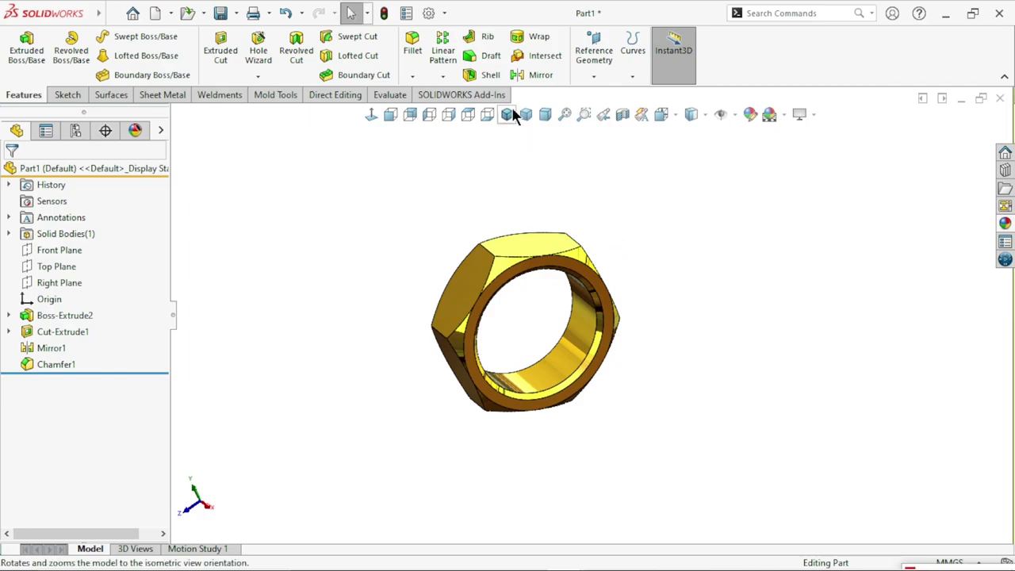
click(514, 115)
scroll(728, 335, up, 2)
scroll(727, 315, up, 2)
scroll(667, 313, down, 4)
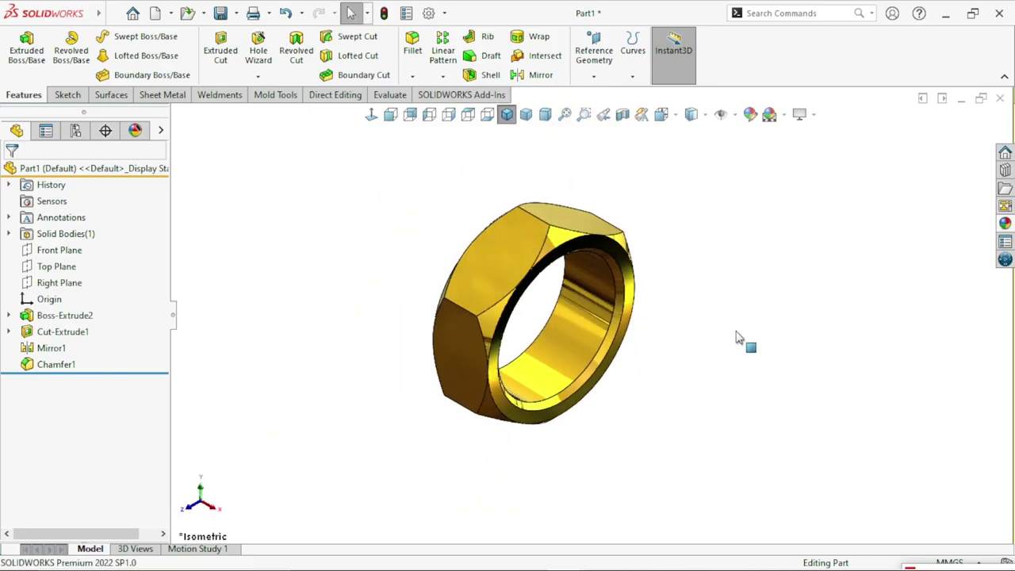
Start a Thread on the bore edge, ending Up To Selection at the opposite face.
click(267, 78)
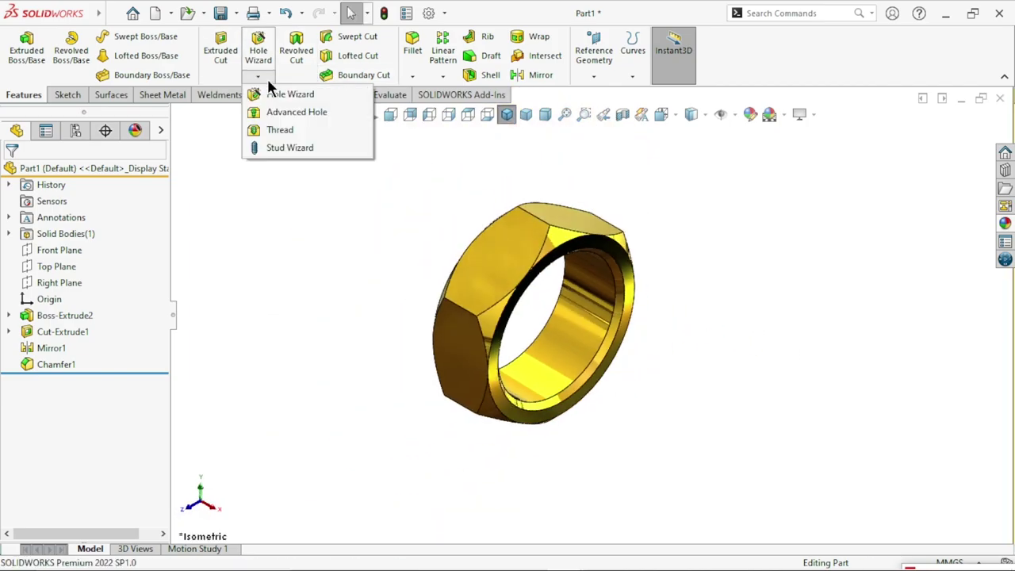
click(309, 131)
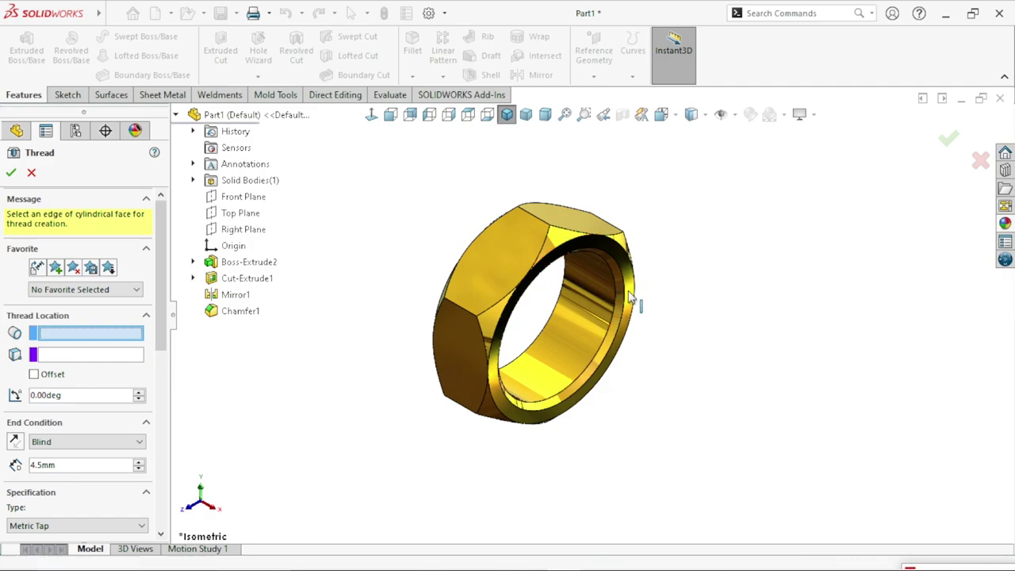
click(626, 290)
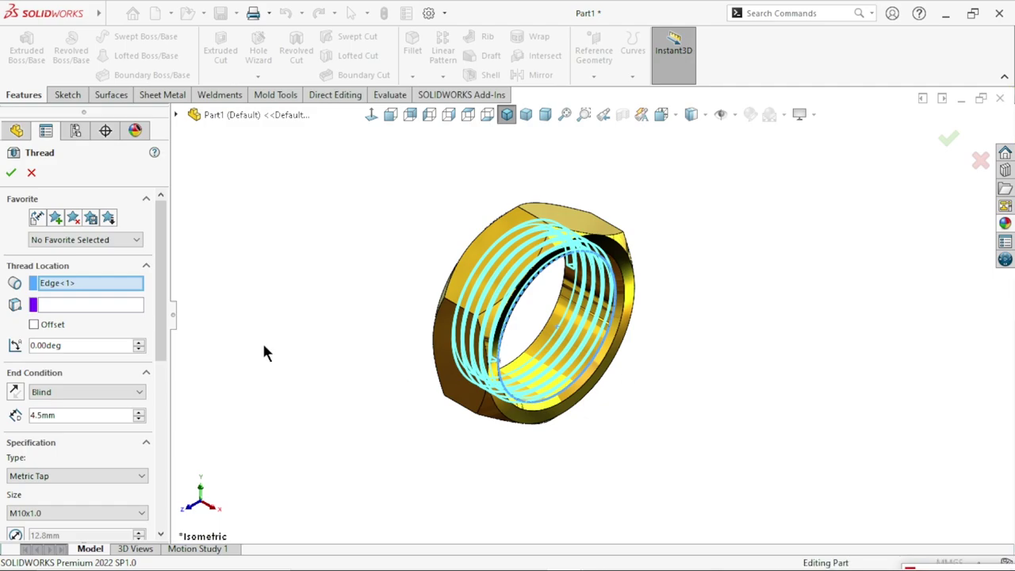
scroll(161, 306, down, 3)
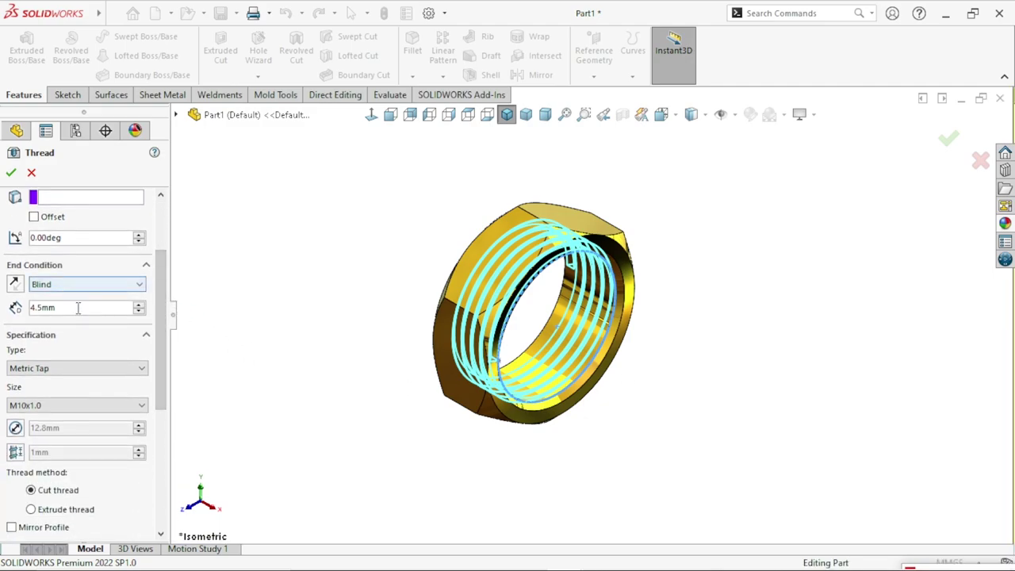
click(71, 284)
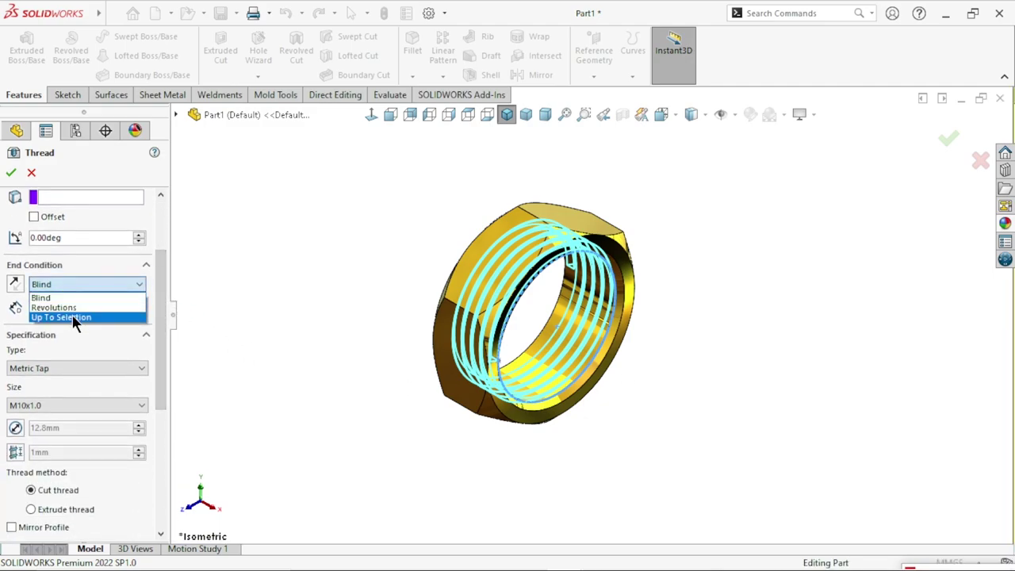
click(79, 319)
middle_drag(339, 359, 431, 441)
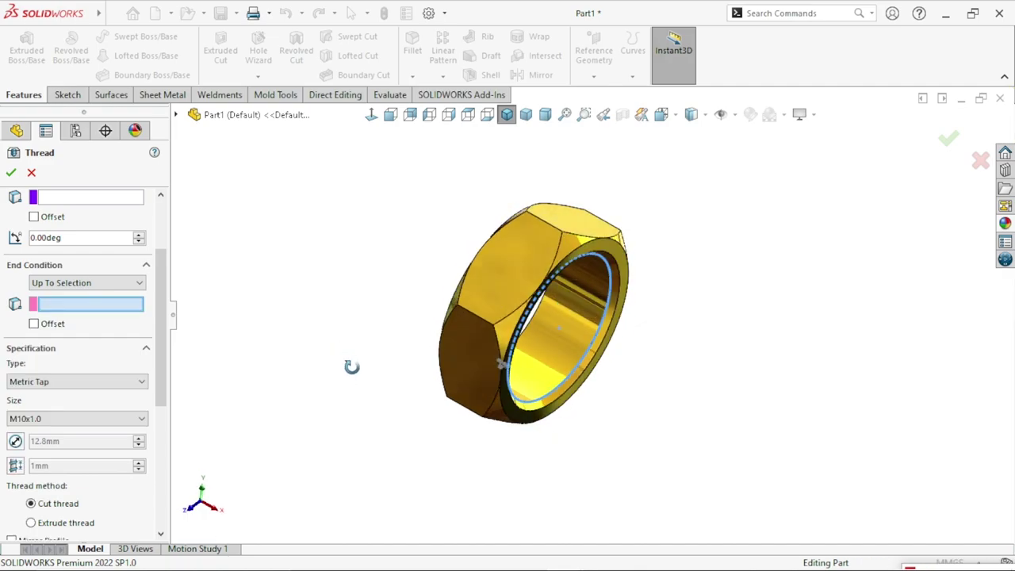
click(452, 374)
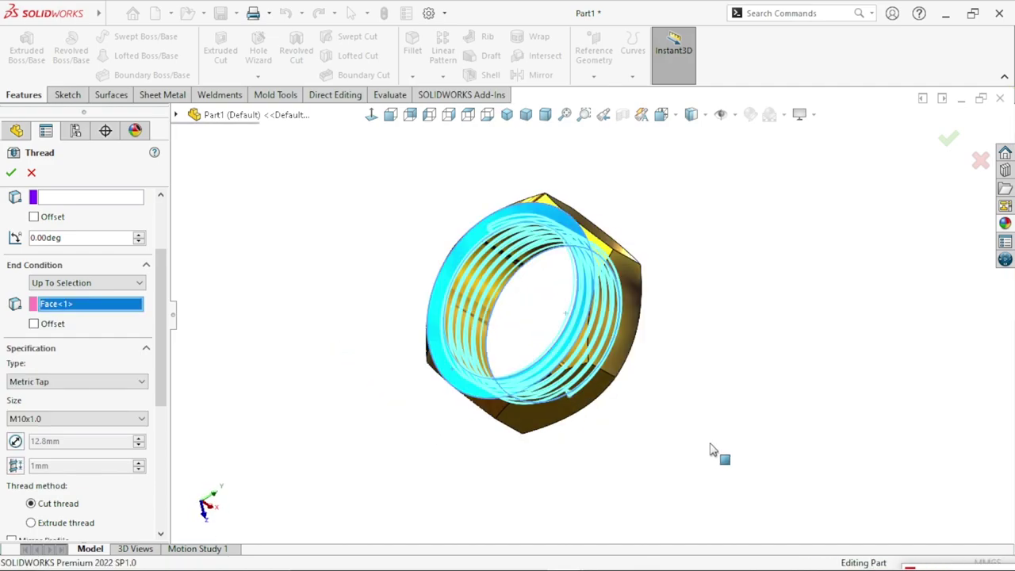
mouse_move(616, 419)
middle_down()
mouse_move(550, 386)
mouse_move(598, 436)
mouse_move(589, 448)
middle_up()
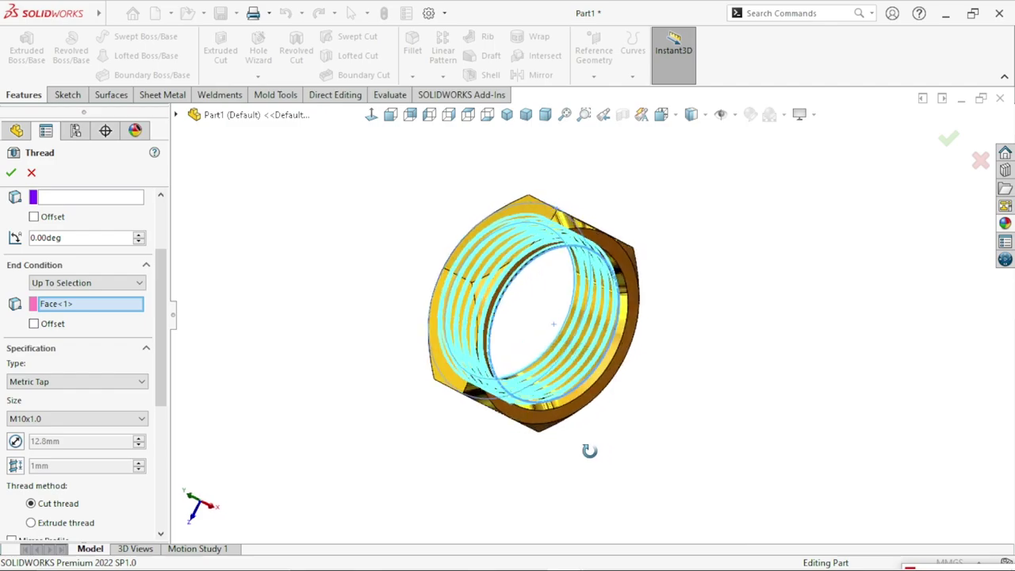
Set the thread type to Metric Tap with size M10x1.0.
click(113, 385)
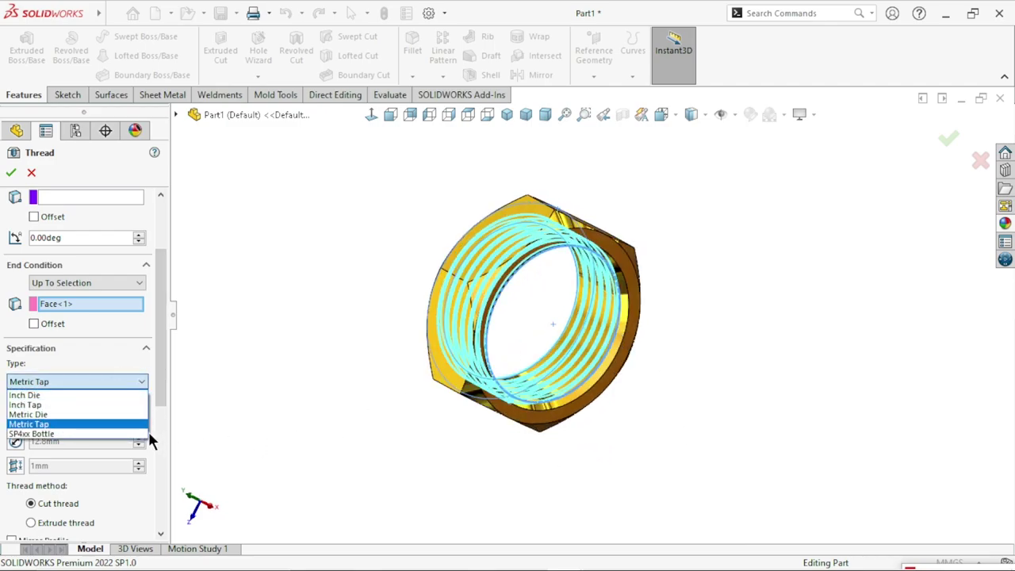
click(59, 424)
drag(161, 363, 162, 421)
click(79, 322)
click(82, 323)
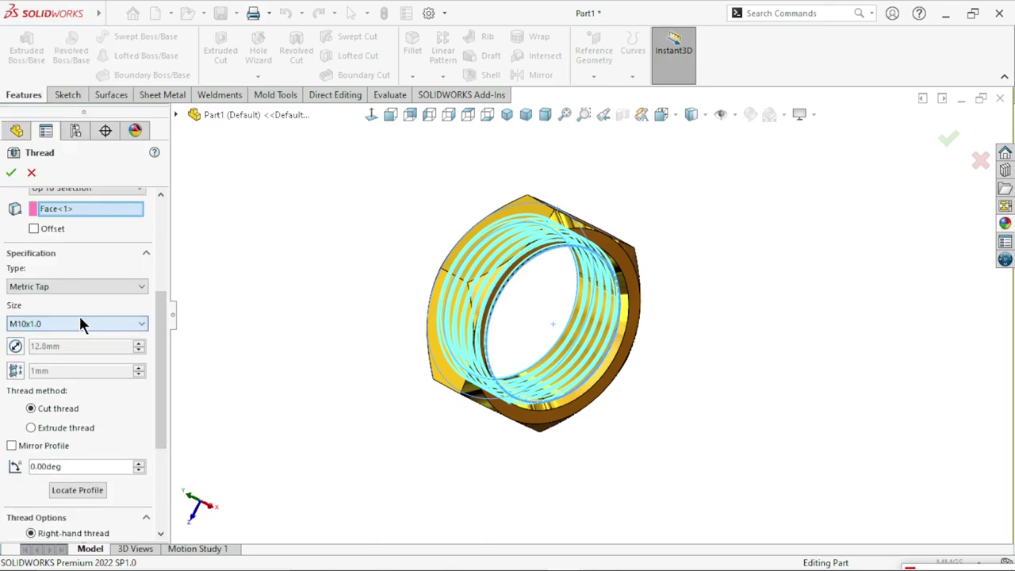
click(61, 322)
click(39, 31)
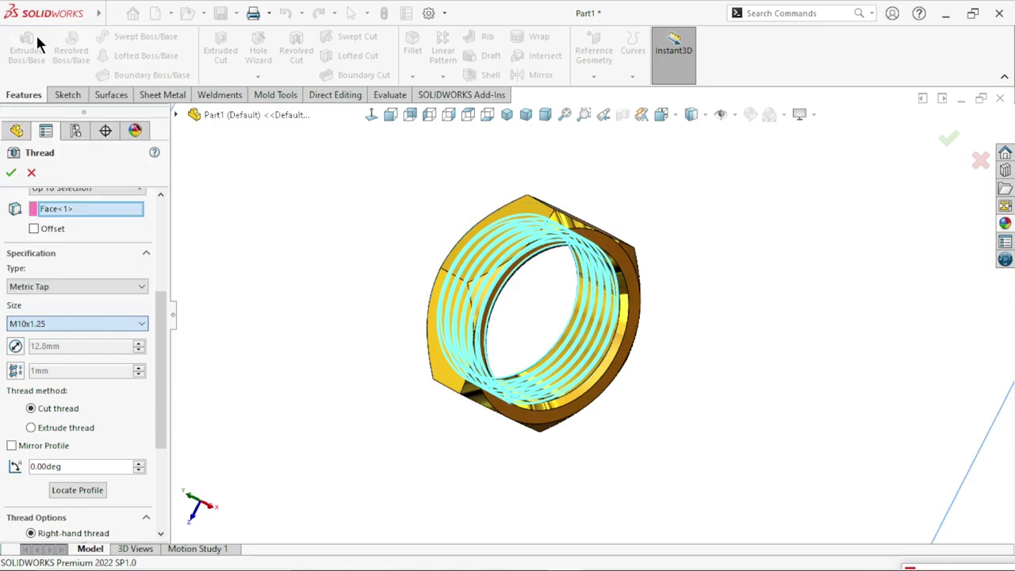
click(79, 323)
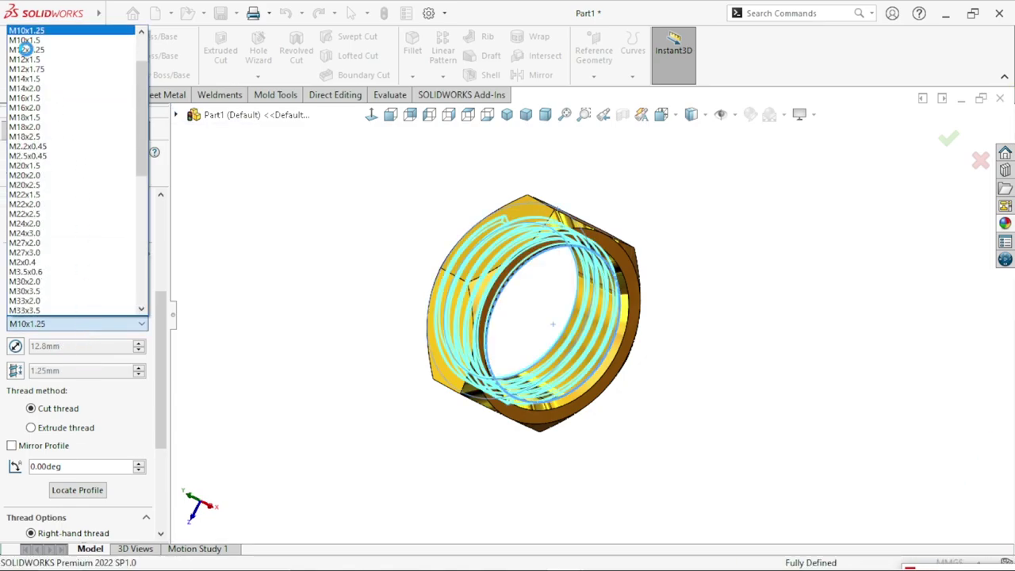
scroll(45, 37, up, 1)
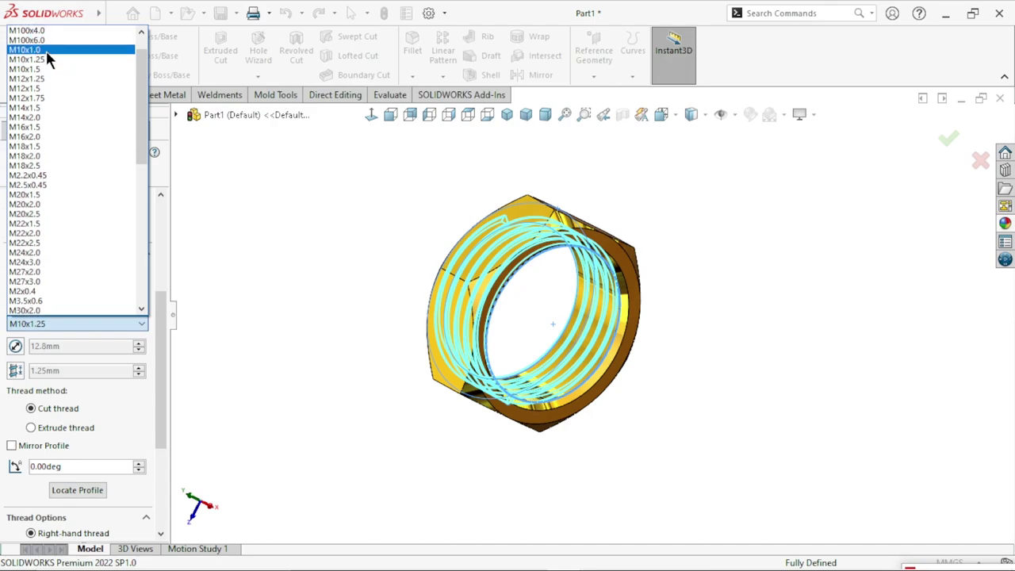
click(47, 50)
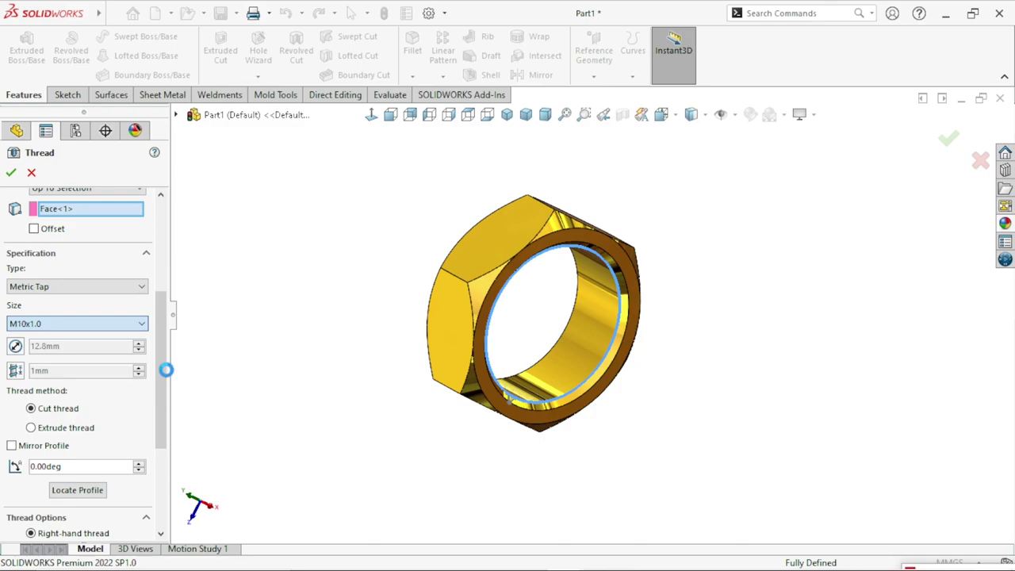
Create Thread1 with a 2 mm start offset and orbit to inspect the cut threads.
mouse_move(160, 392)
mouse_down()
mouse_move(167, 452)
mouse_move(176, 286)
mouse_up()
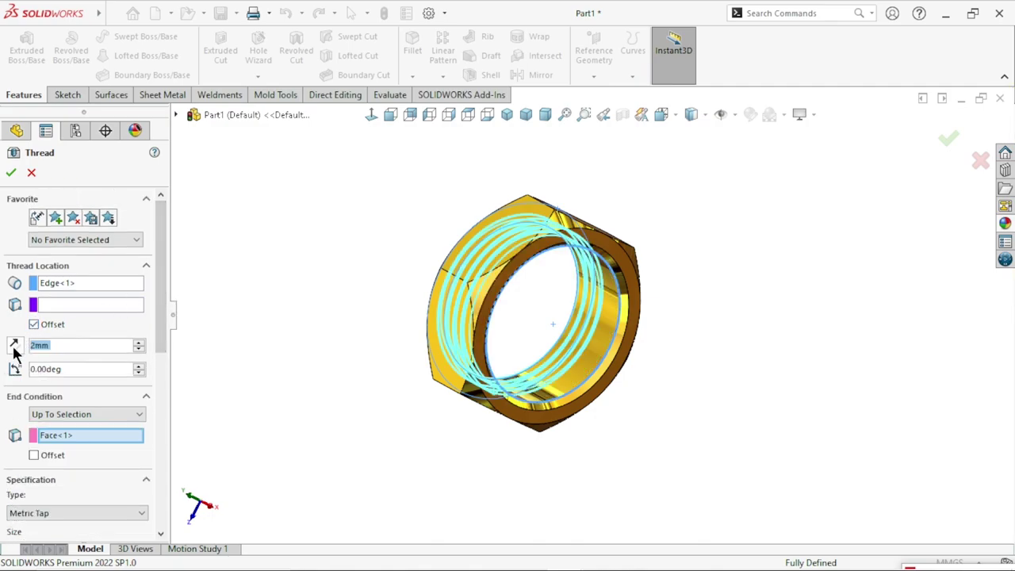
mouse_move(283, 363)
middle_down()
mouse_move(304, 401)
mouse_move(275, 384)
middle_up()
click(10, 174)
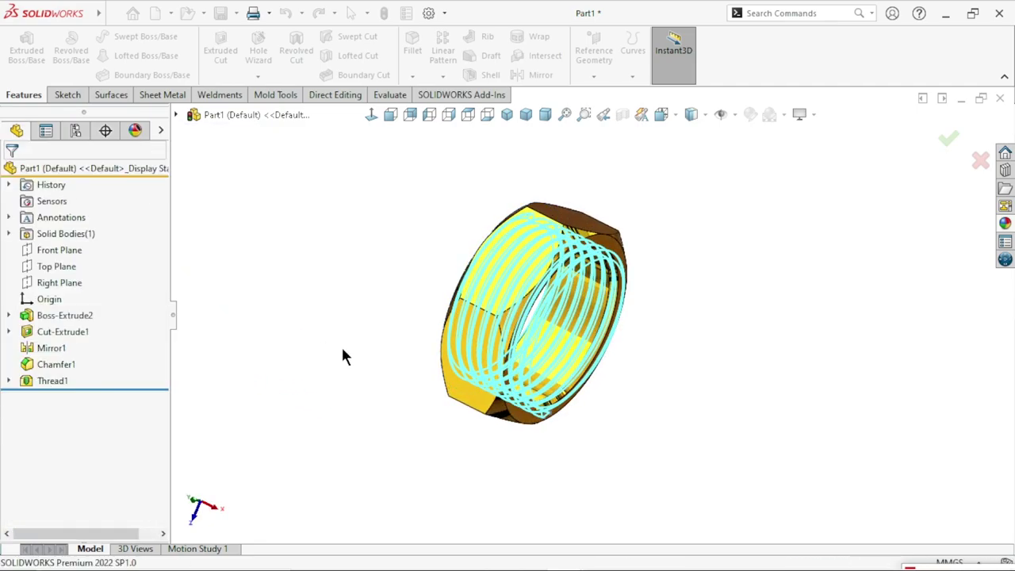
scroll(658, 408, up, 3)
scroll(611, 343, down, 4)
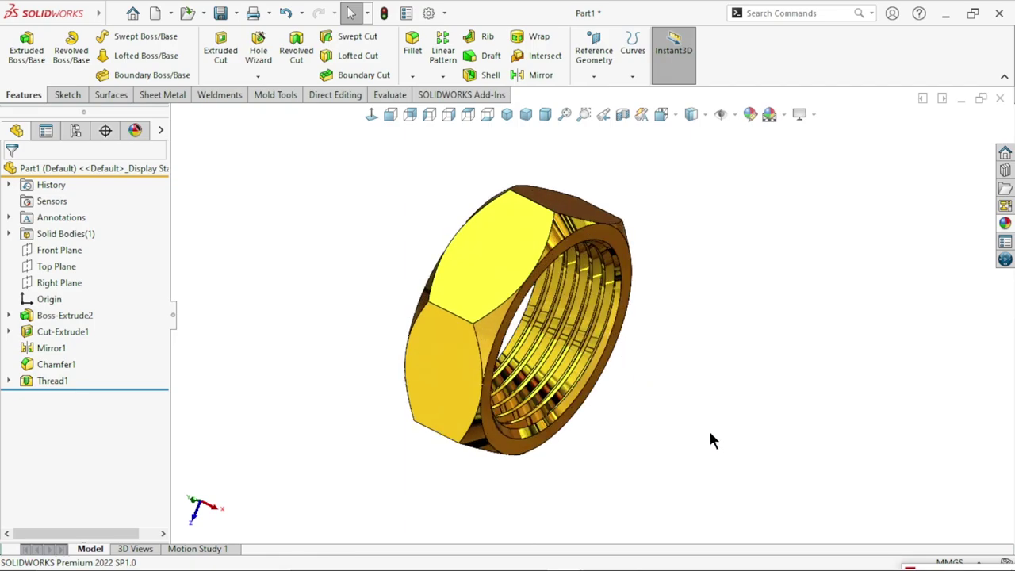
mouse_move(689, 429)
middle_down()
mouse_move(704, 391)
mouse_move(725, 380)
middle_up()
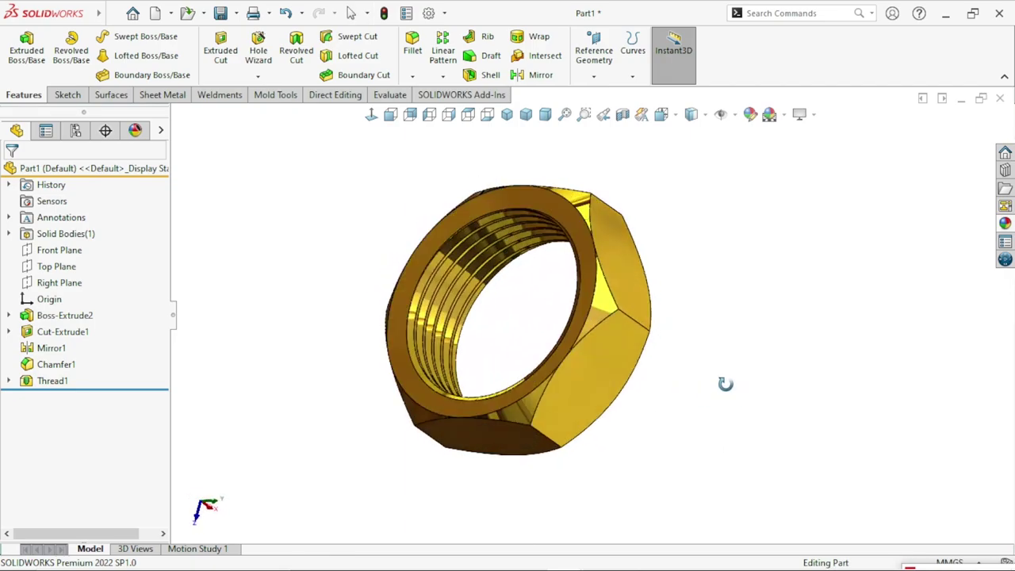
click(553, 215)
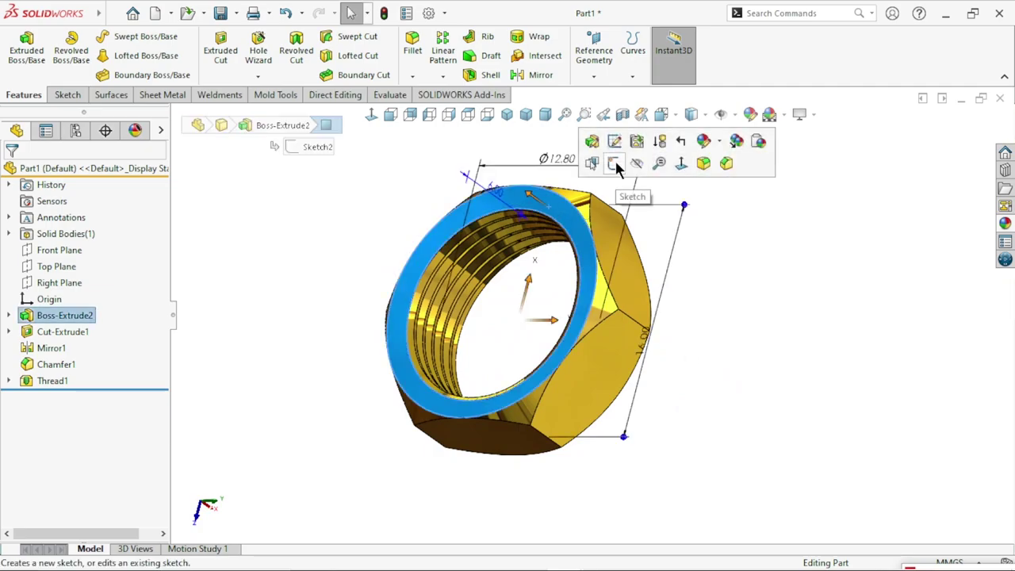
Start a new sketch on the nut's front ring face, viewed normal to it.
click(613, 162)
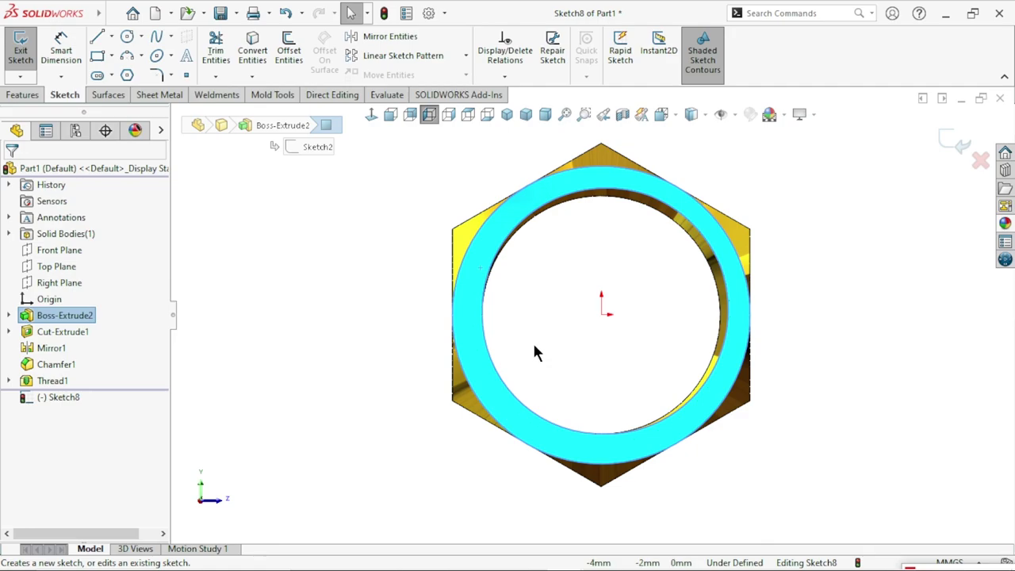
mouse_move(638, 328)
middle_down()
mouse_move(717, 380)
mouse_move(642, 334)
middle_up()
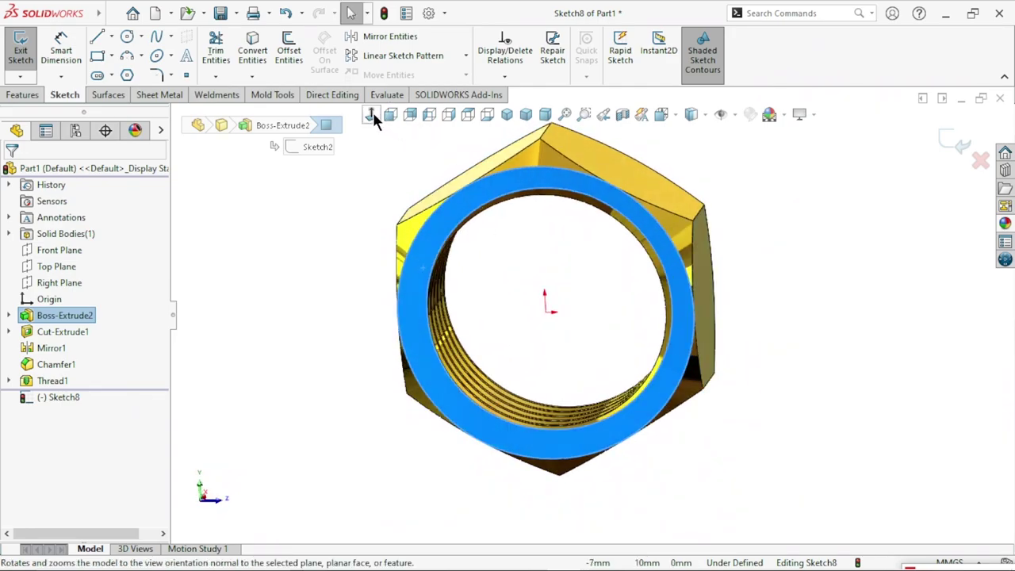
click(373, 112)
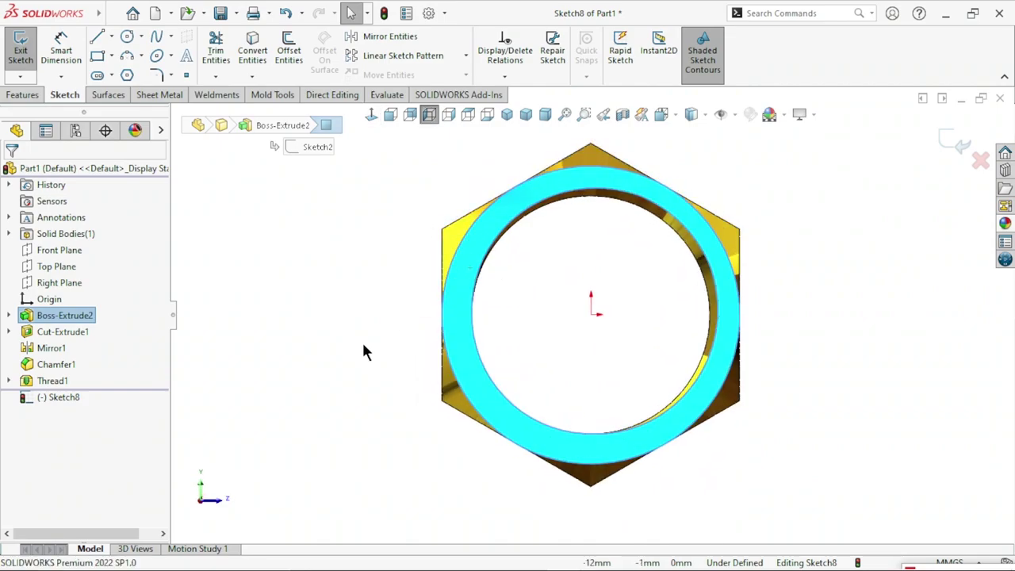
Draw a circle of diameter 16 centred on the origin over the bore.
click(130, 35)
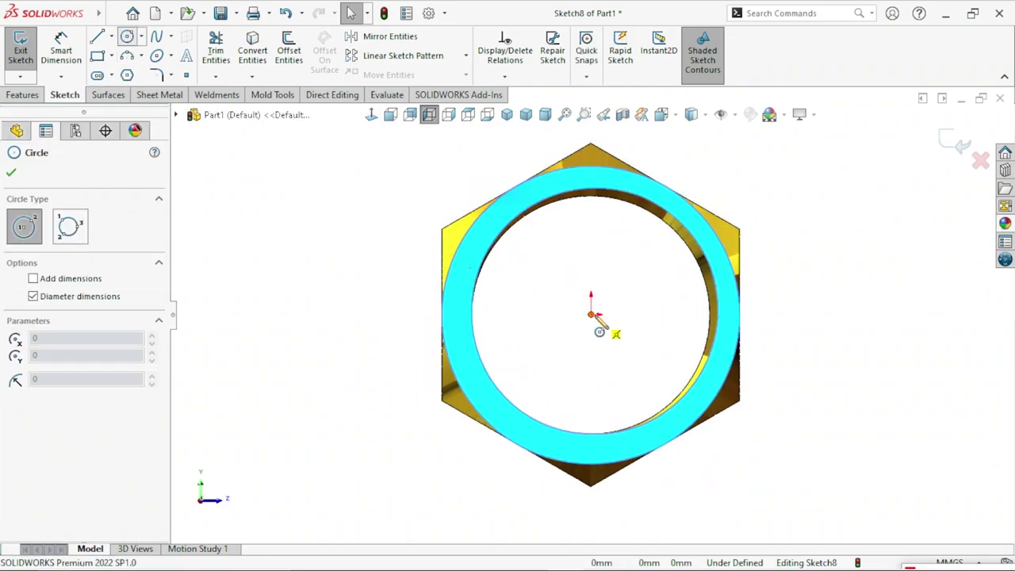
click(593, 315)
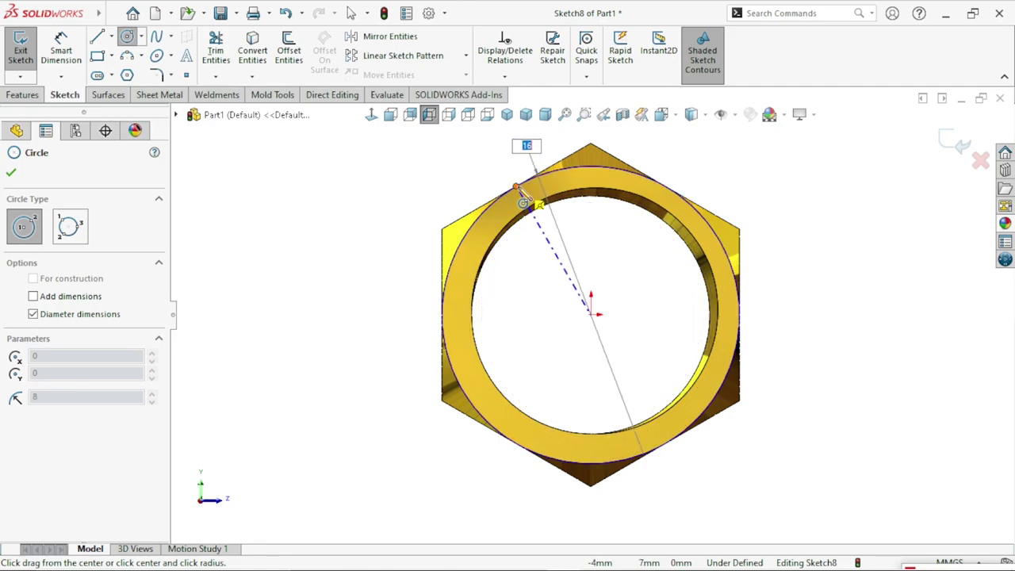
click(507, 197)
right_click(392, 172)
click(406, 176)
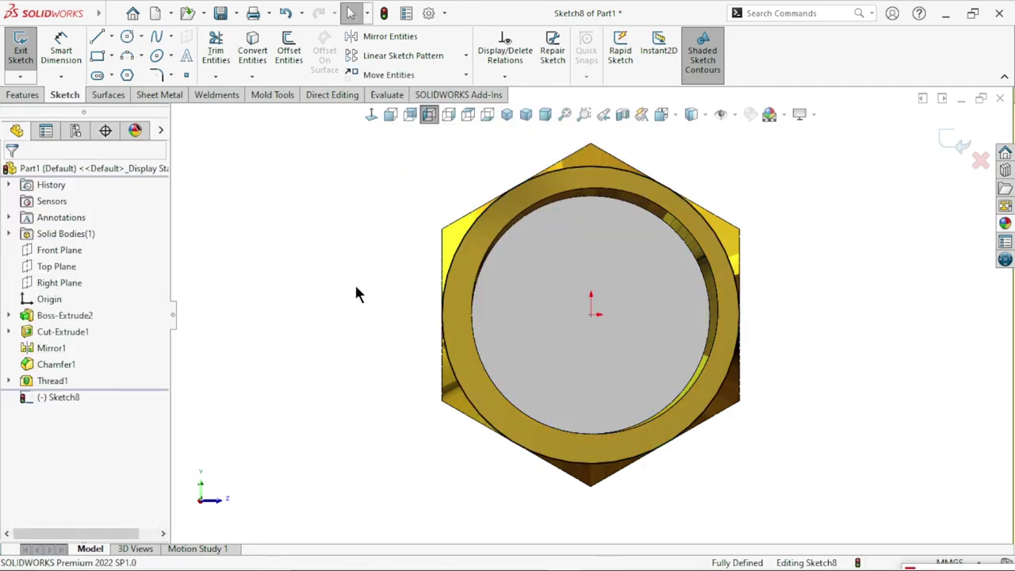
scroll(489, 351, up, 3)
mouse_move(677, 321)
middle_down()
mouse_move(724, 370)
mouse_move(487, 389)
middle_up()
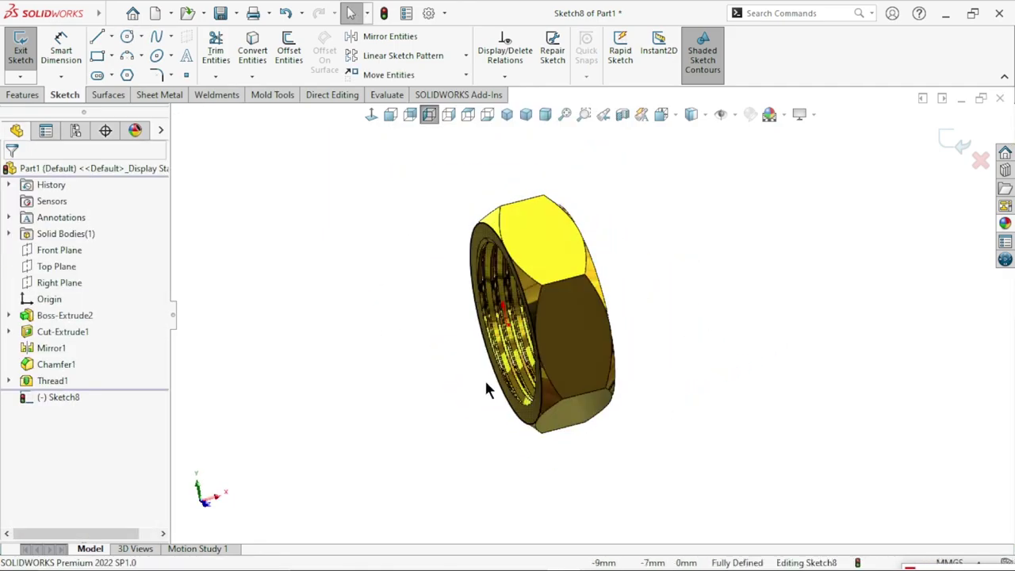
key(ctrl+8)
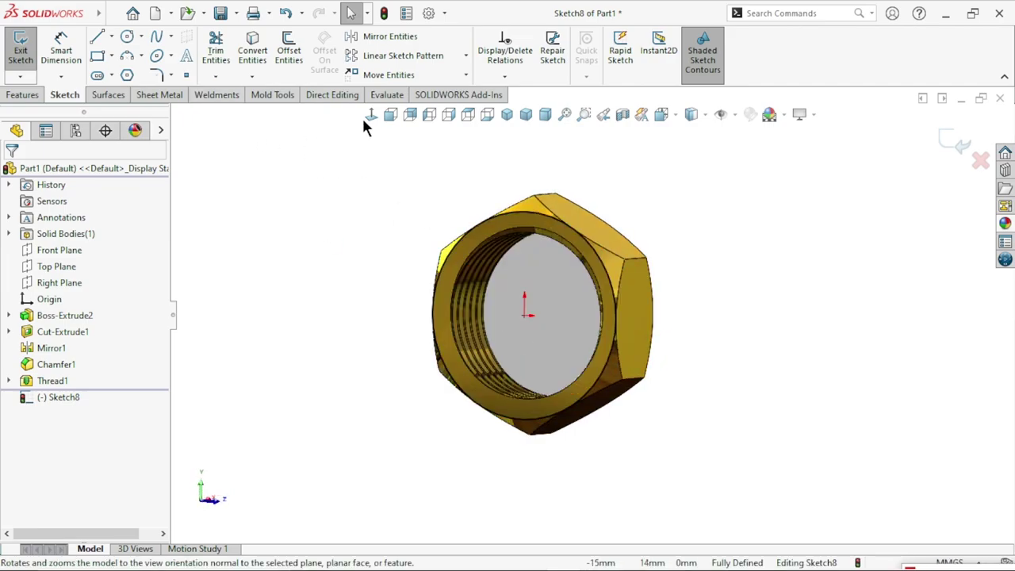
click(371, 114)
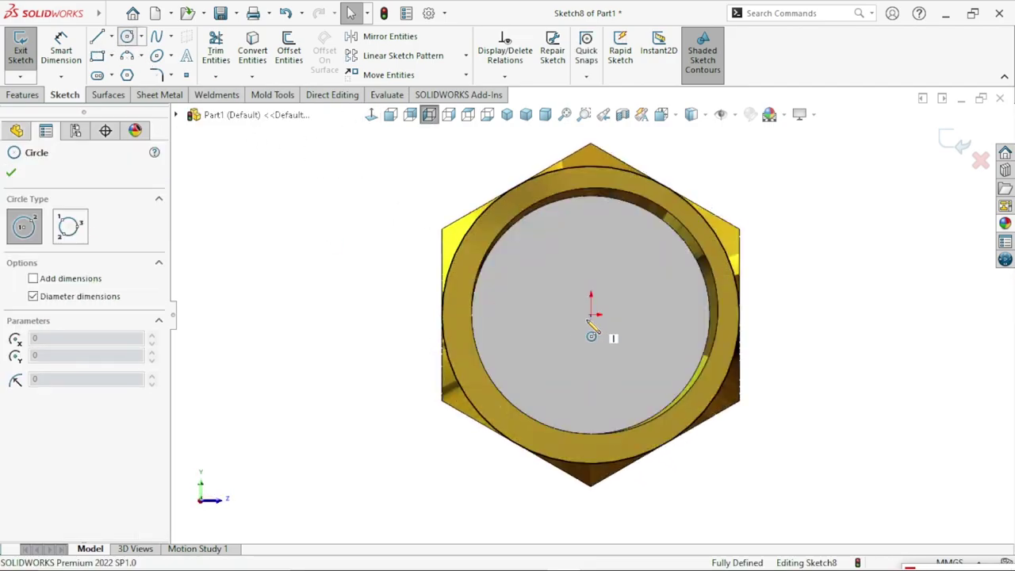
Draw a second origin-centred circle and dimension its diameter to 6.80 mm.
click(591, 314)
click(531, 300)
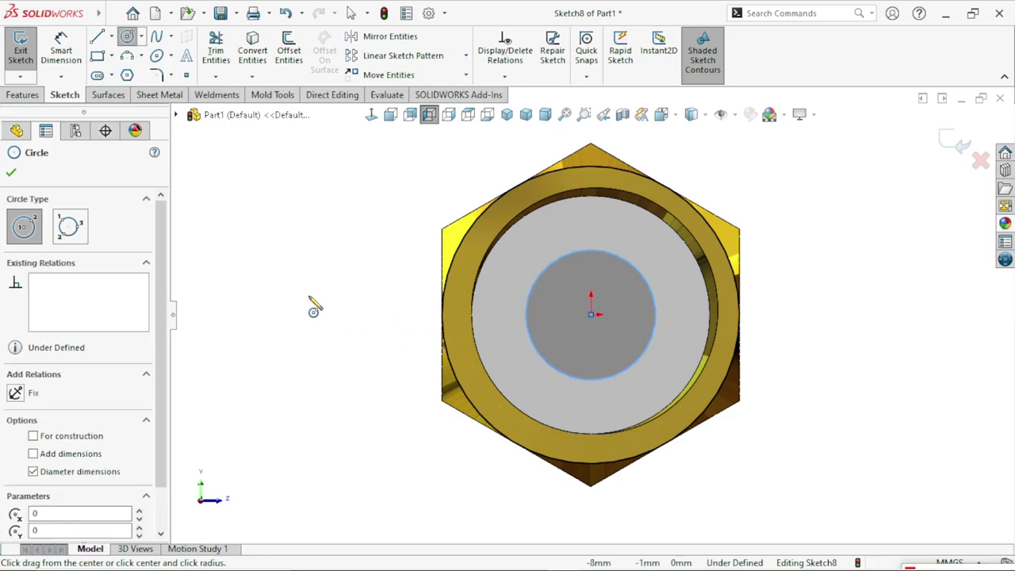
click(63, 49)
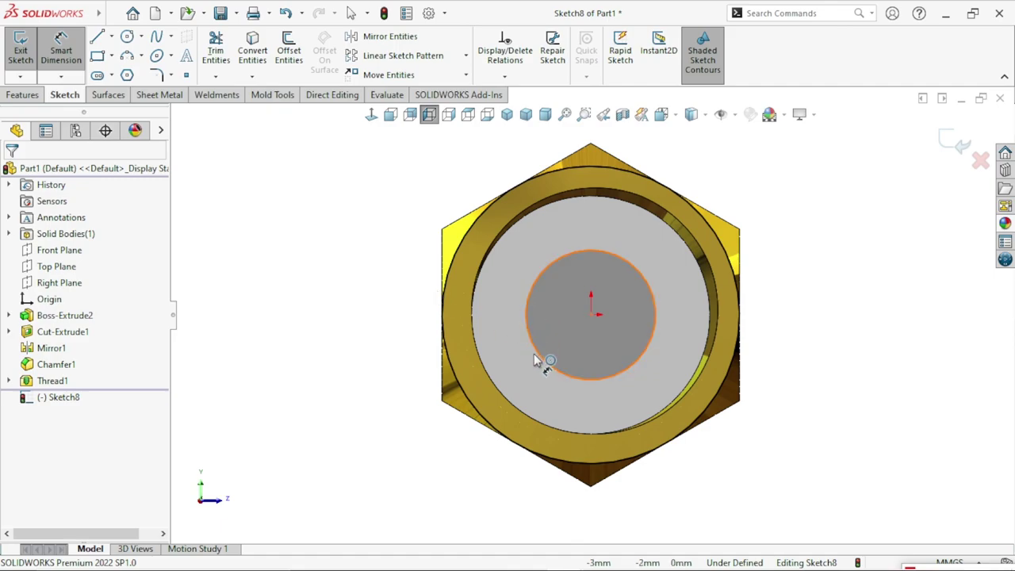
click(662, 322)
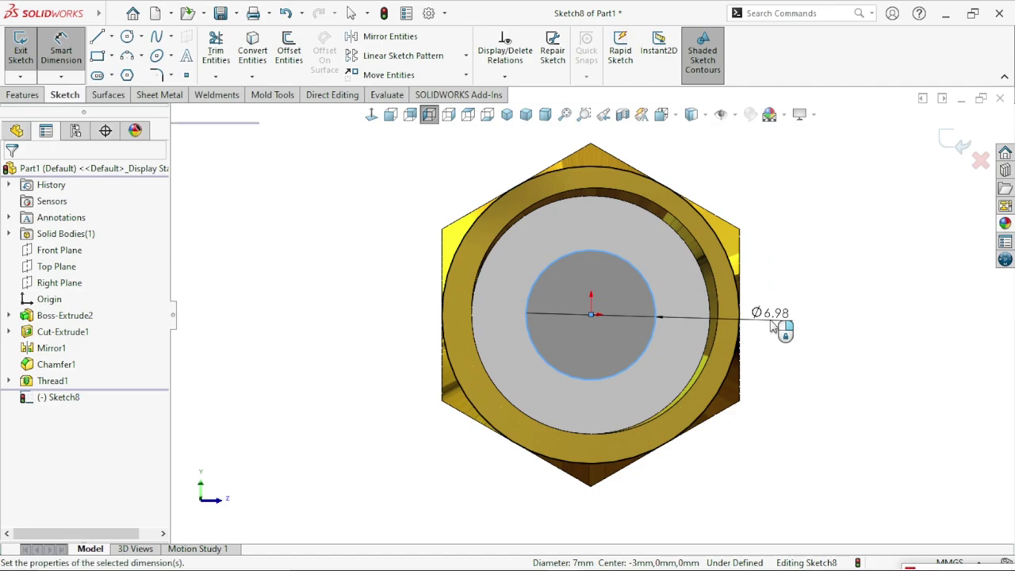
click(774, 326)
text(6.8)
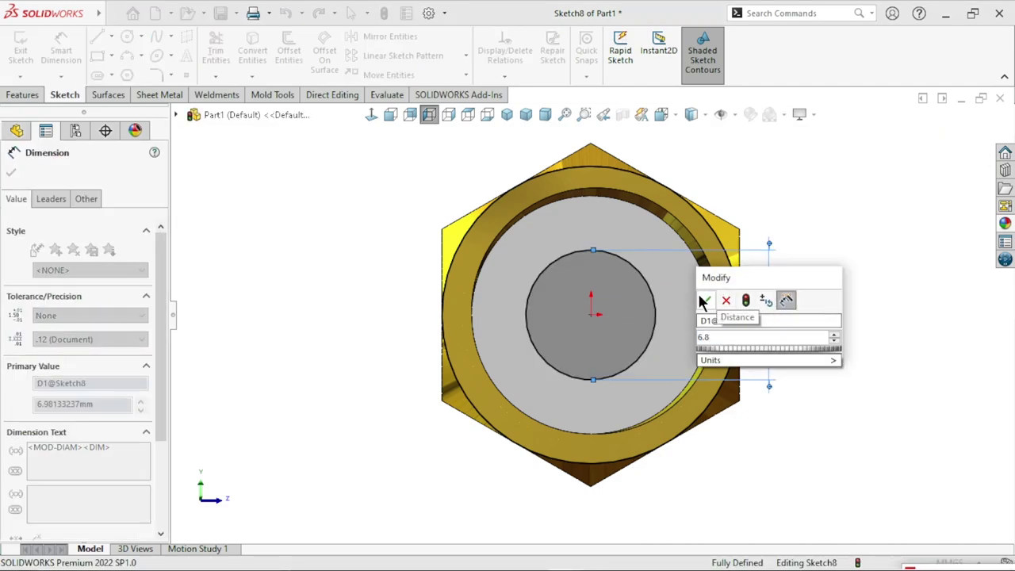
click(705, 300)
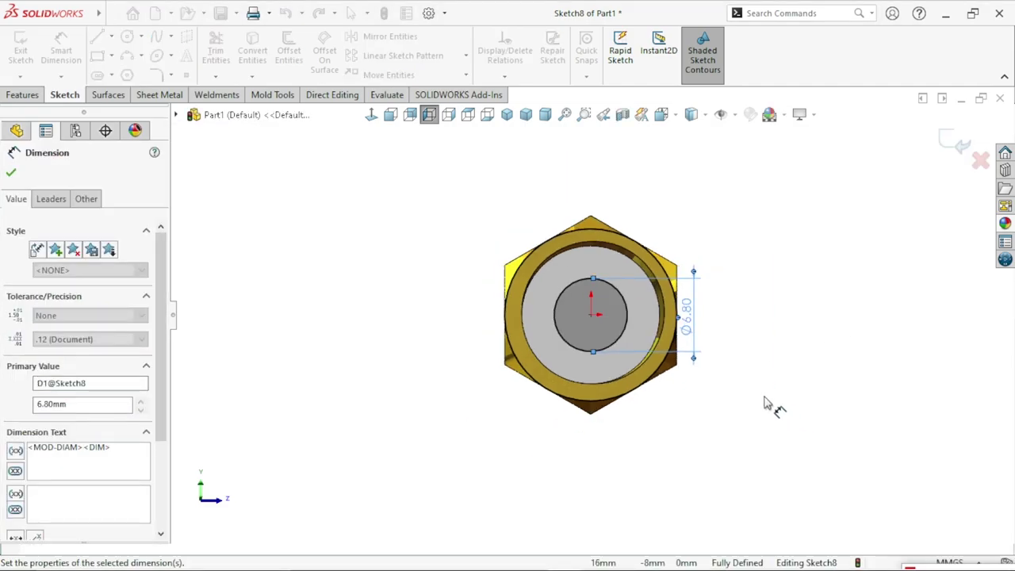
middle_drag(774, 352, 169, 264)
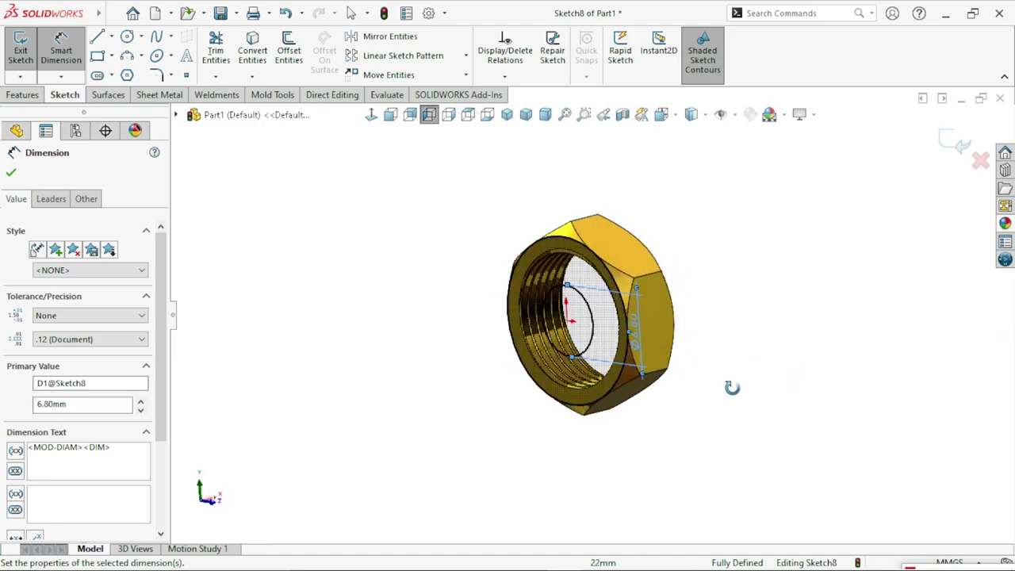
click(24, 94)
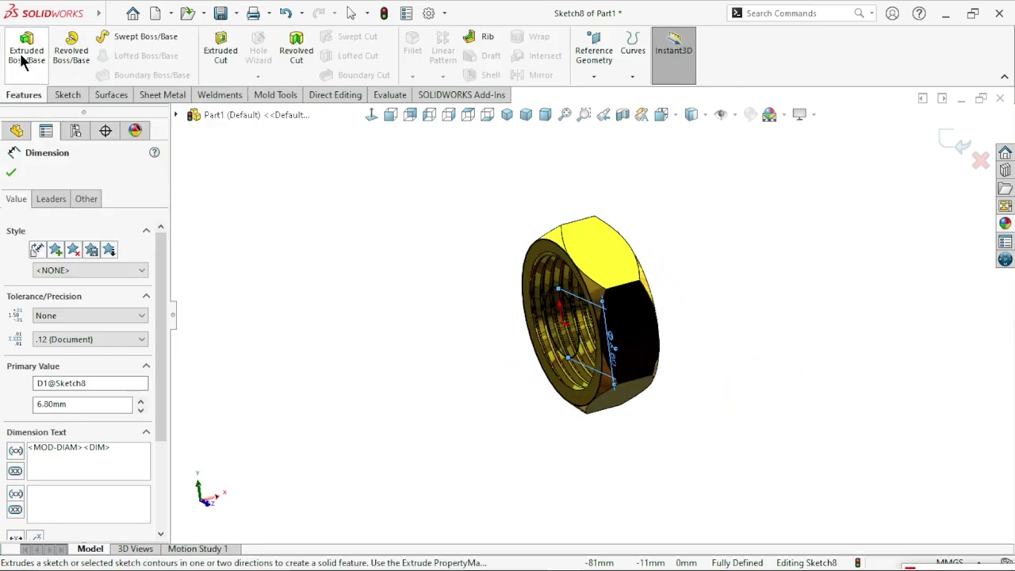
Extrude Sketch8 2 mm Blind from the nut's face into a collar around the bore.
click(23, 61)
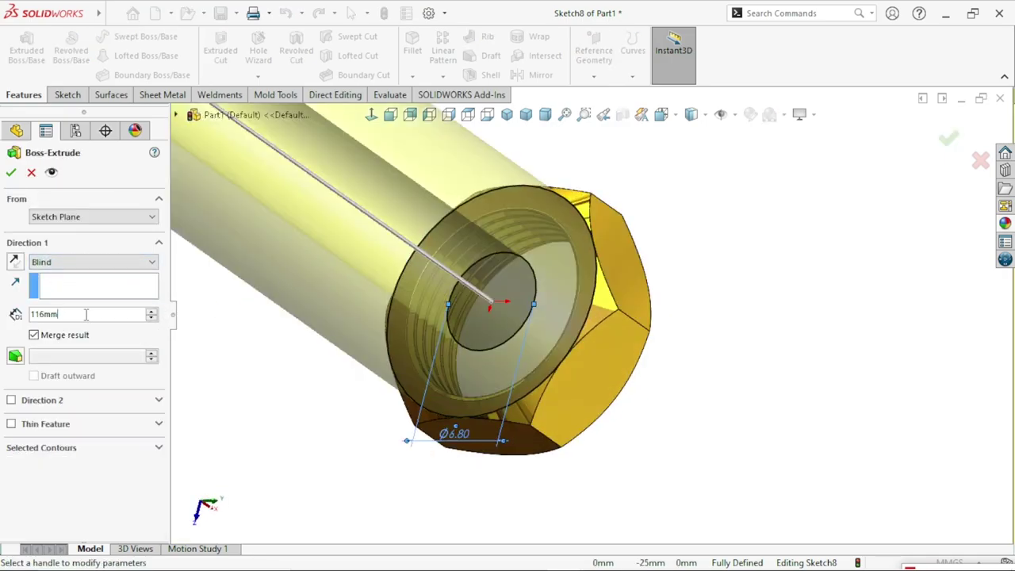
text(2)
key(Return)
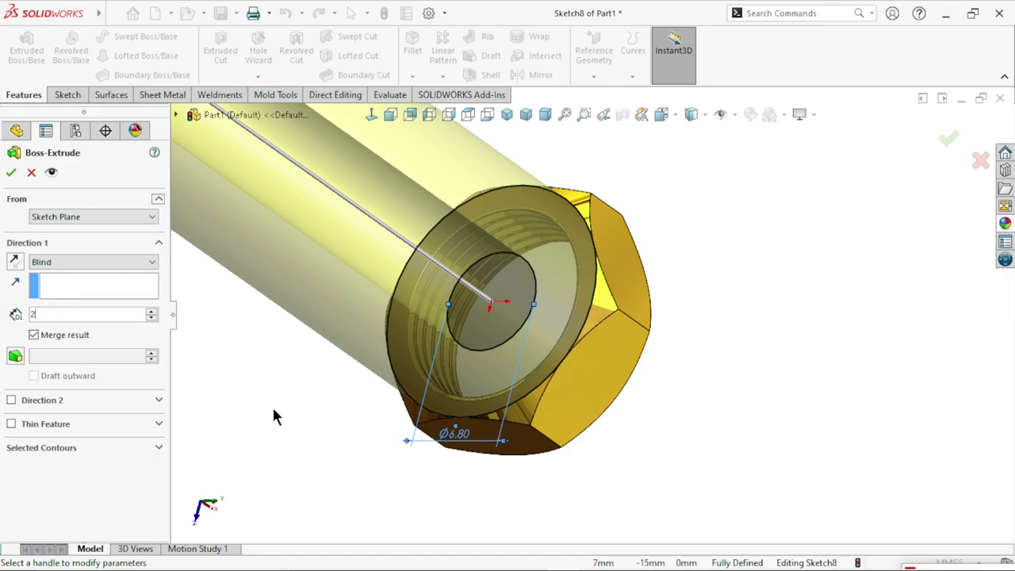
middle_drag(585, 316, 700, 440)
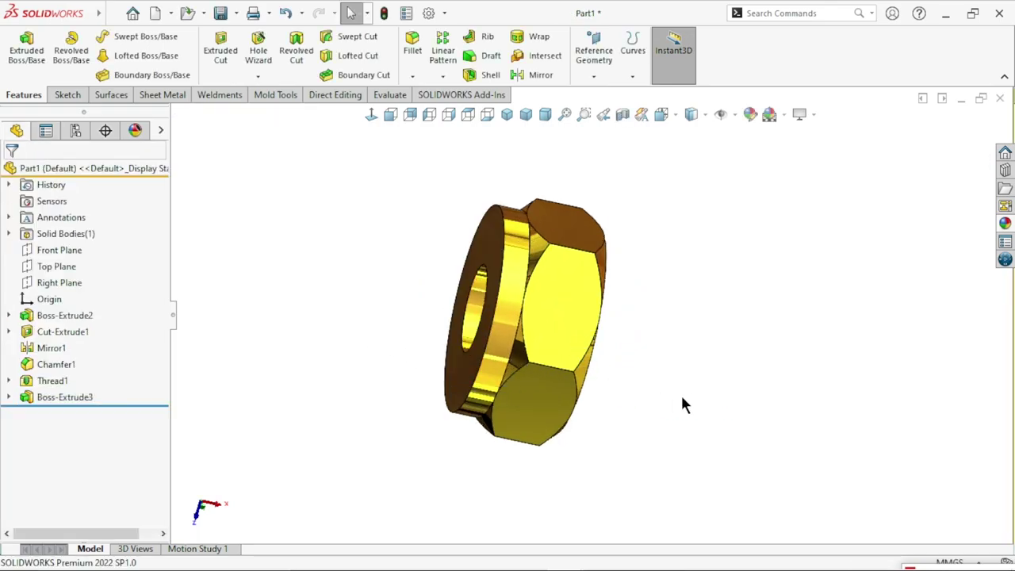
mouse_move(682, 404)
middle_down()
mouse_move(782, 417)
mouse_move(629, 400)
mouse_move(560, 324)
mouse_move(544, 261)
mouse_move(719, 385)
mouse_move(781, 403)
mouse_move(879, 452)
mouse_move(732, 415)
mouse_move(492, 241)
middle_up()
Chamfer the collar's bore face by 0.2 mm at 45°.
click(412, 76)
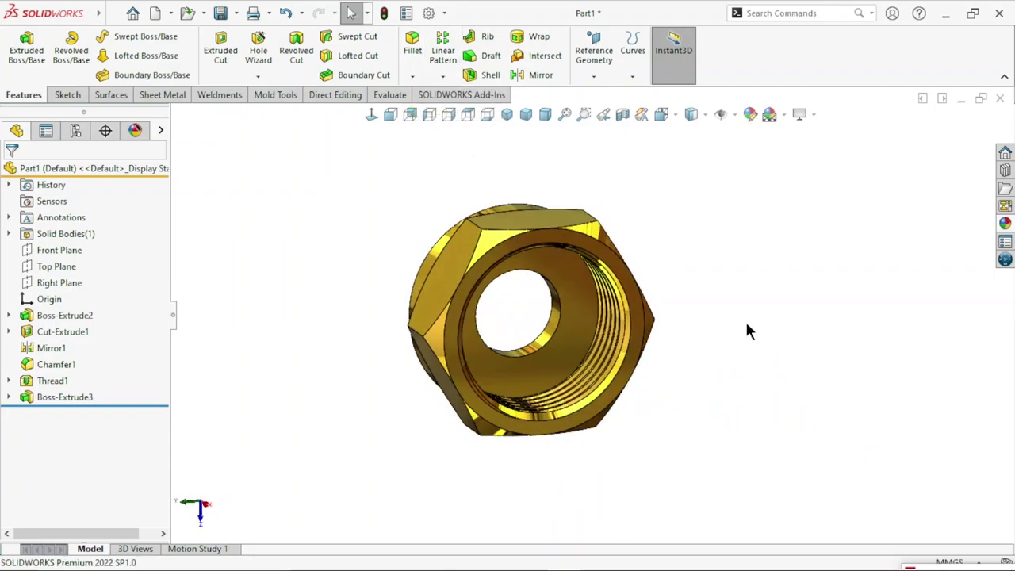
text(0.2)
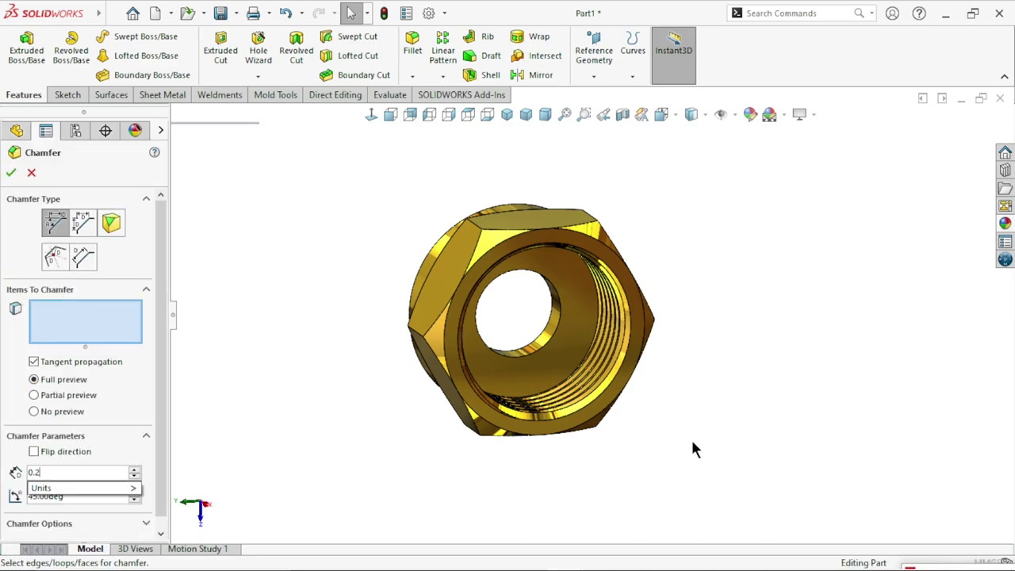
middle_drag(714, 396, 521, 342)
click(537, 312)
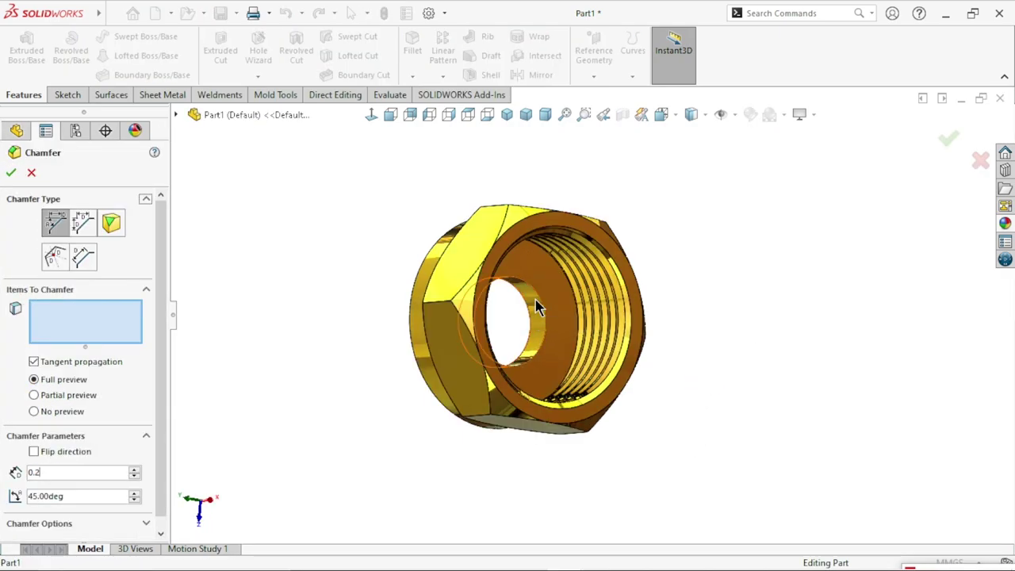
click(11, 176)
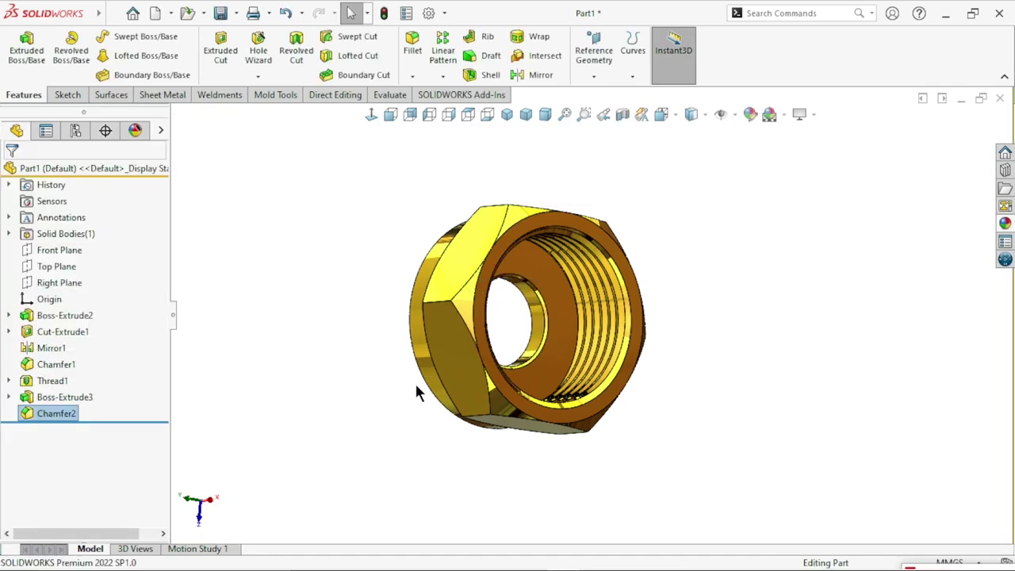
middle_drag(416, 387, 437, 127)
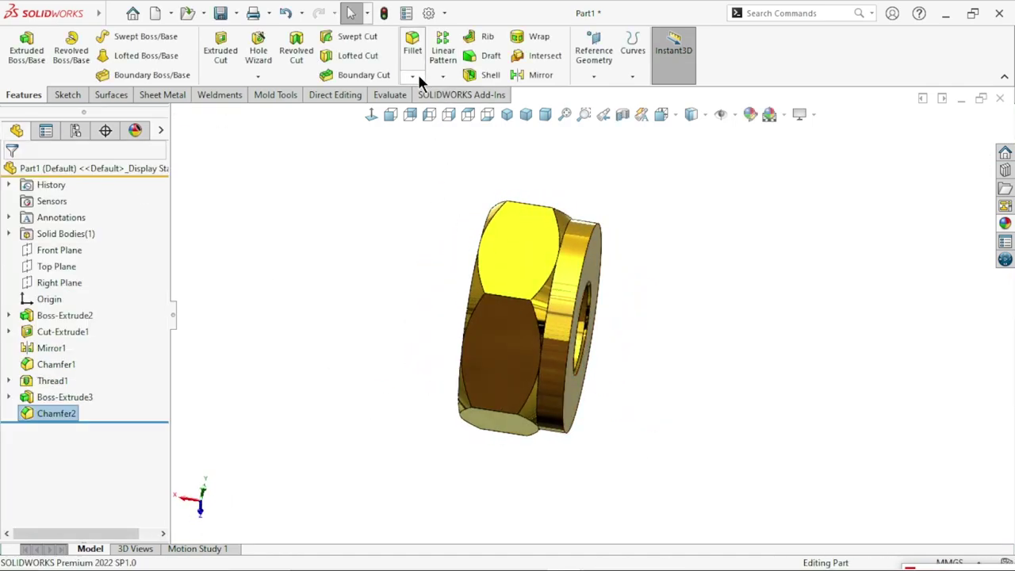
Bevel the collar's outer circular rim with a 0.5 mm, 45° chamfer.
click(418, 74)
click(421, 107)
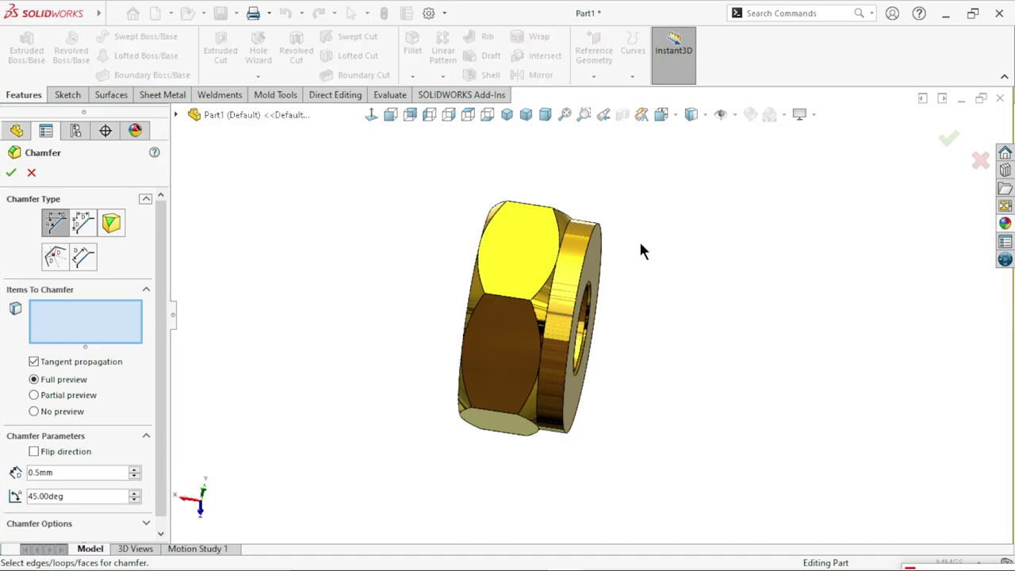
click(600, 238)
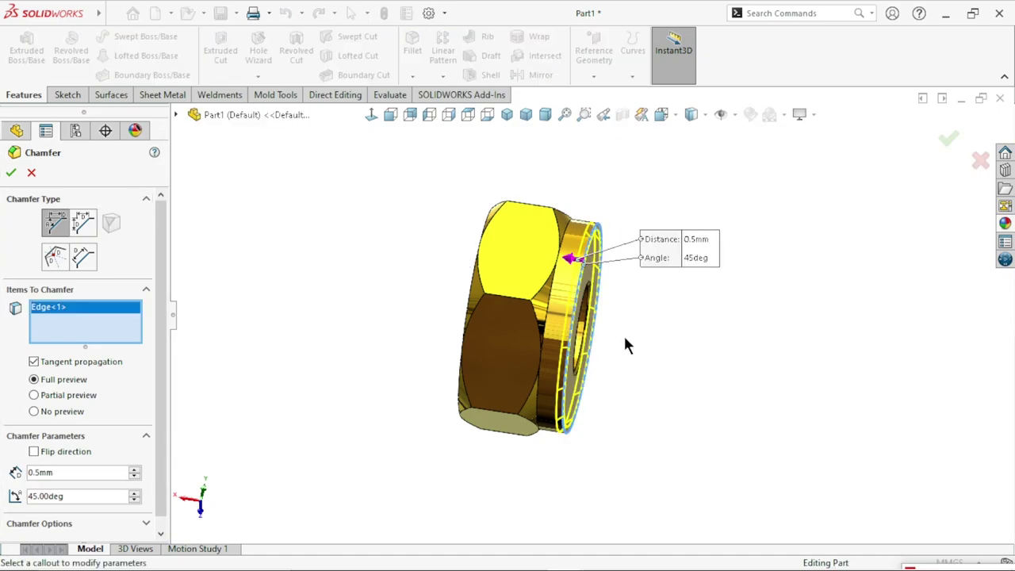
key(Return)
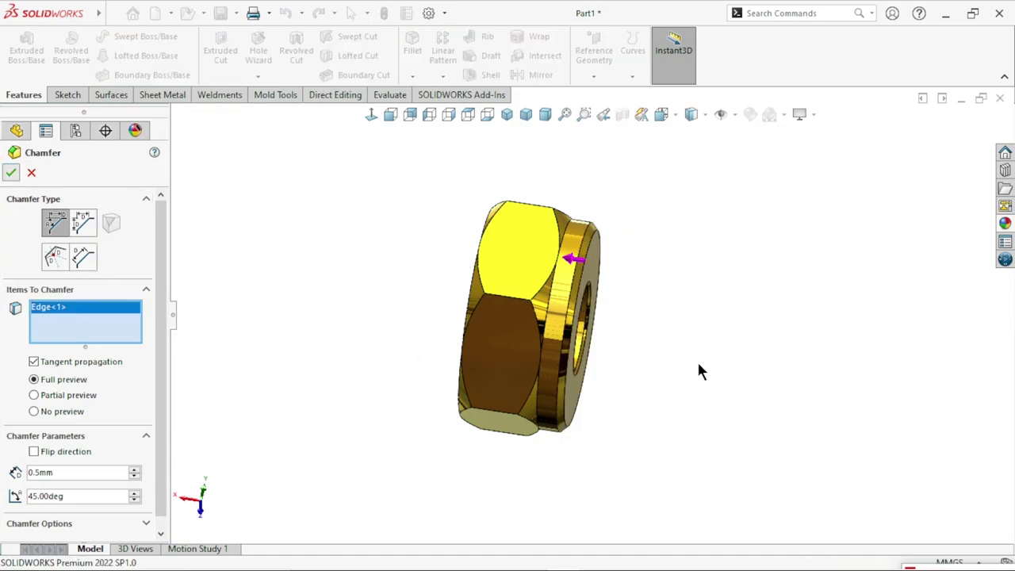
mouse_move(696, 360)
middle_down()
mouse_move(619, 418)
mouse_move(455, 405)
mouse_move(333, 211)
mouse_move(314, 368)
mouse_move(584, 385)
mouse_move(702, 245)
mouse_move(542, 435)
mouse_move(451, 155)
middle_up()
Review the chamfered nut from the isometric view, then bring up Save As.
click(506, 116)
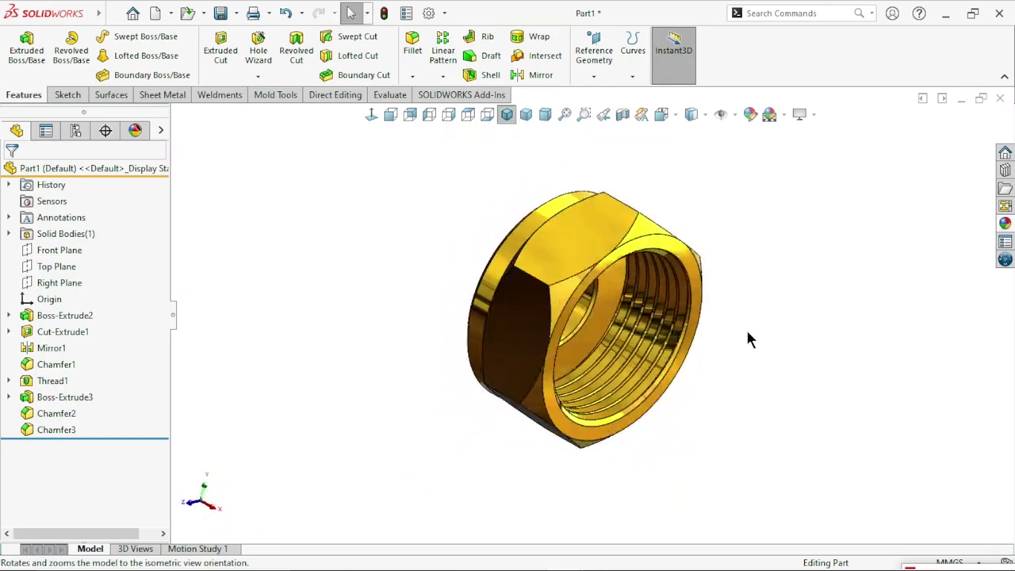
middle_drag(762, 371, 747, 349)
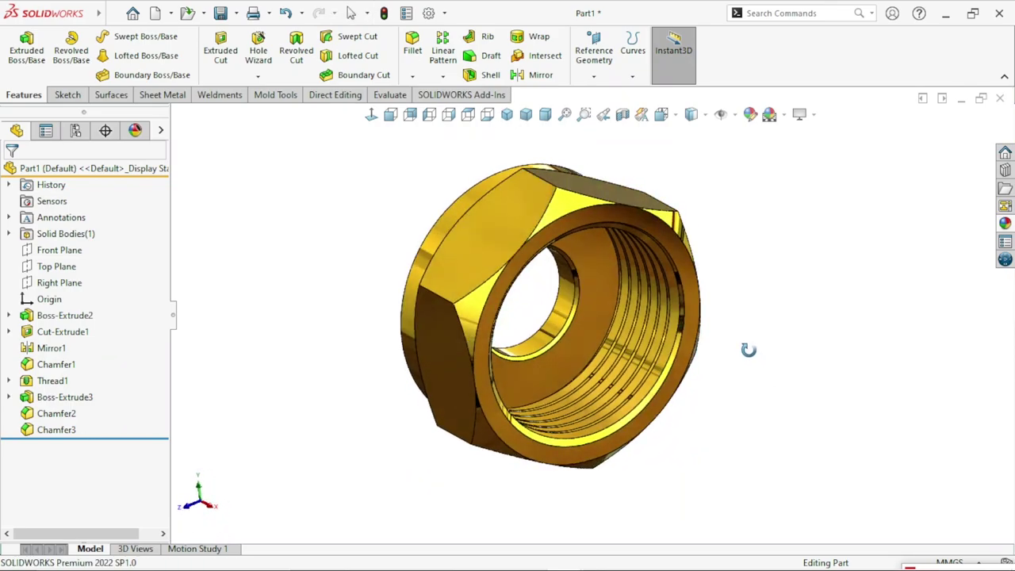
scroll(702, 370, up, 3)
scroll(666, 321, down, 3)
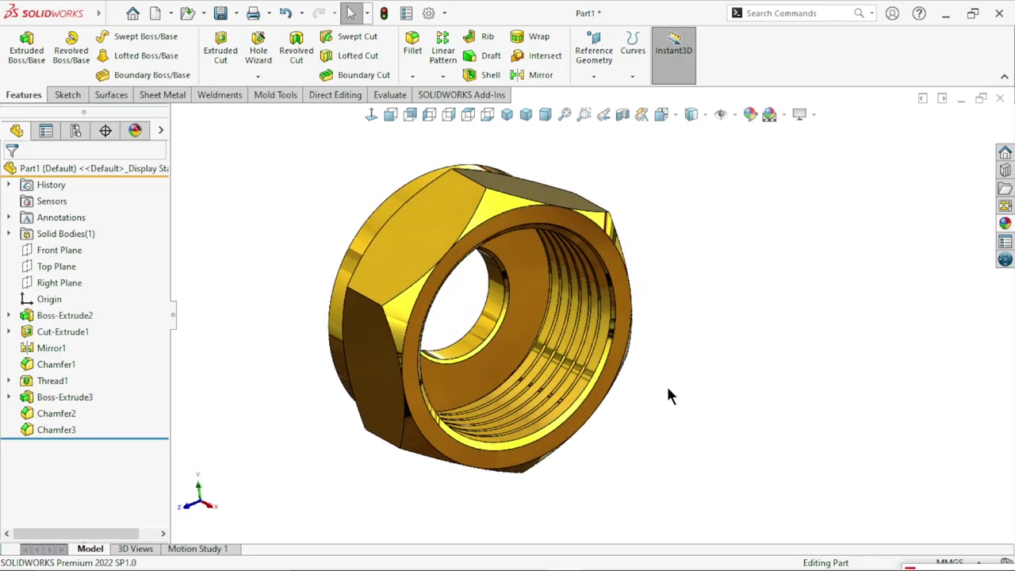
mouse_move(667, 391)
middle_down()
mouse_move(419, 396)
mouse_move(344, 261)
mouse_move(469, 394)
mouse_move(648, 443)
mouse_move(441, 197)
middle_up()
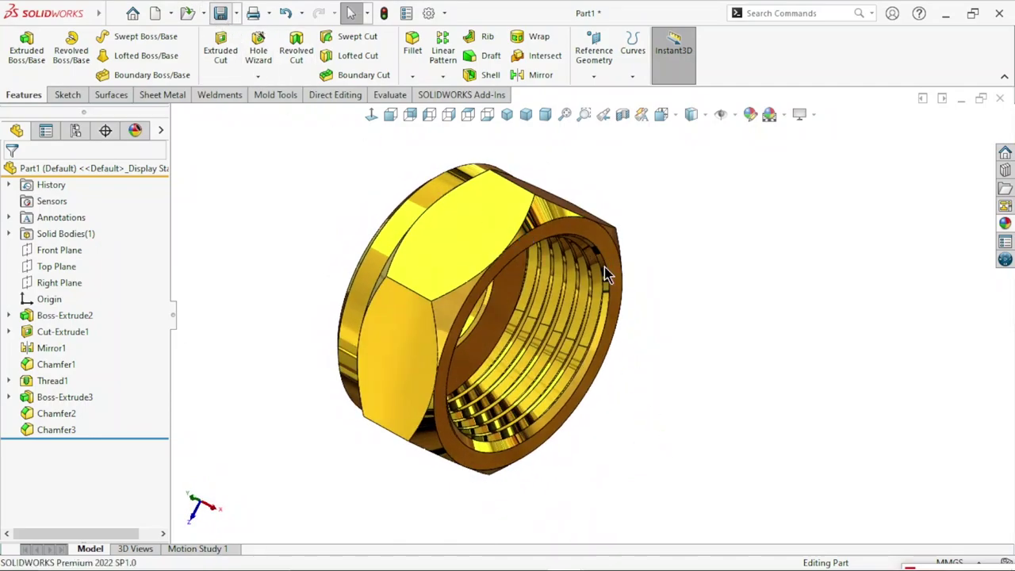
key(ctrl+s)
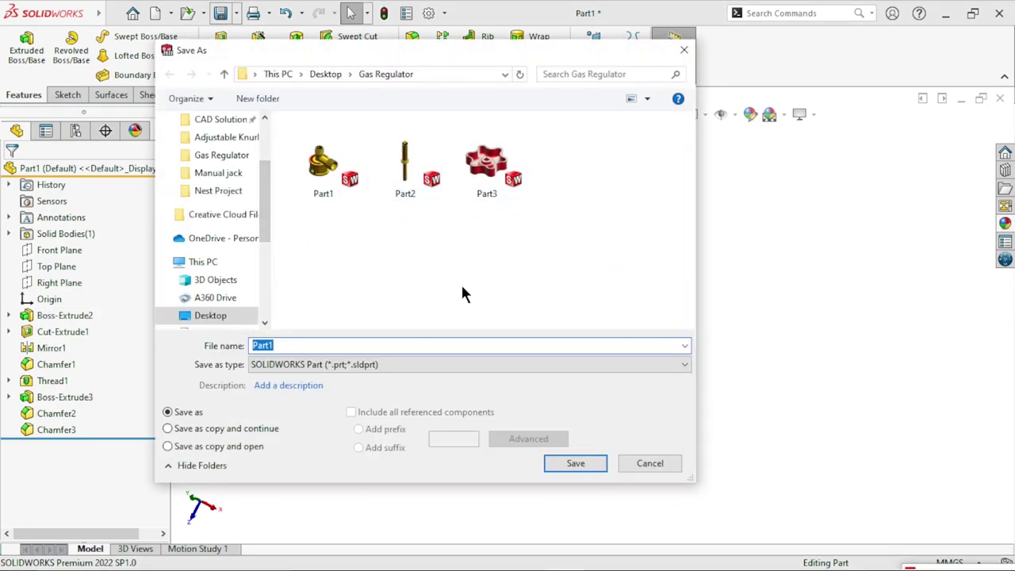
Change the file name to Part4 and save it in the Gas Regulator folder.
key(BackSpace)
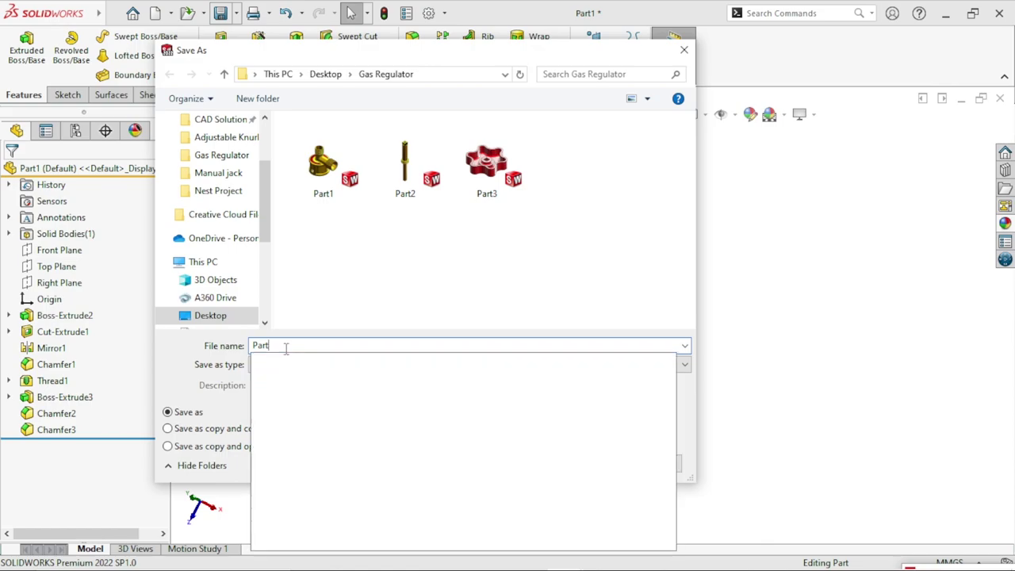
text(4)
click(486, 273)
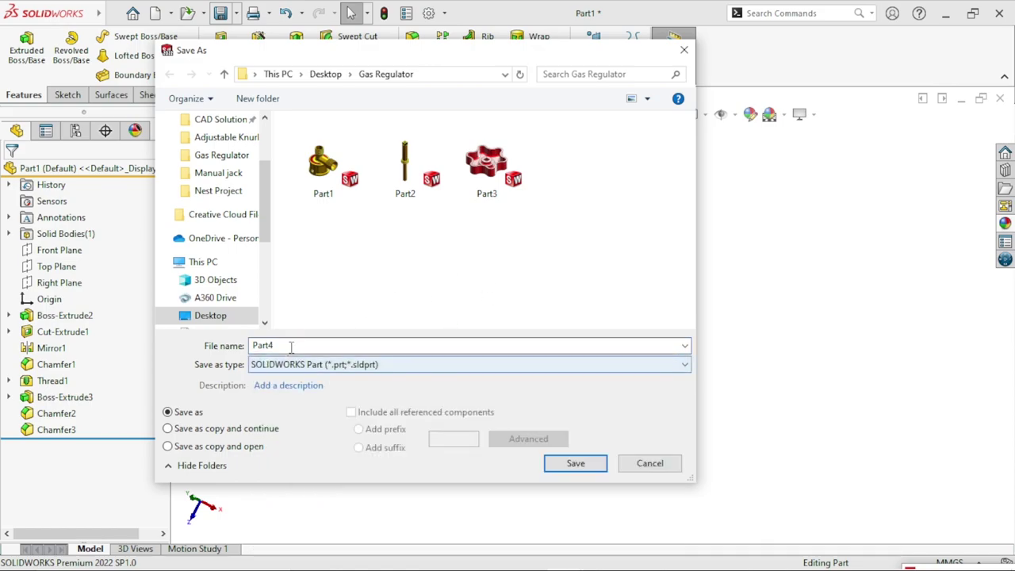
click(574, 463)
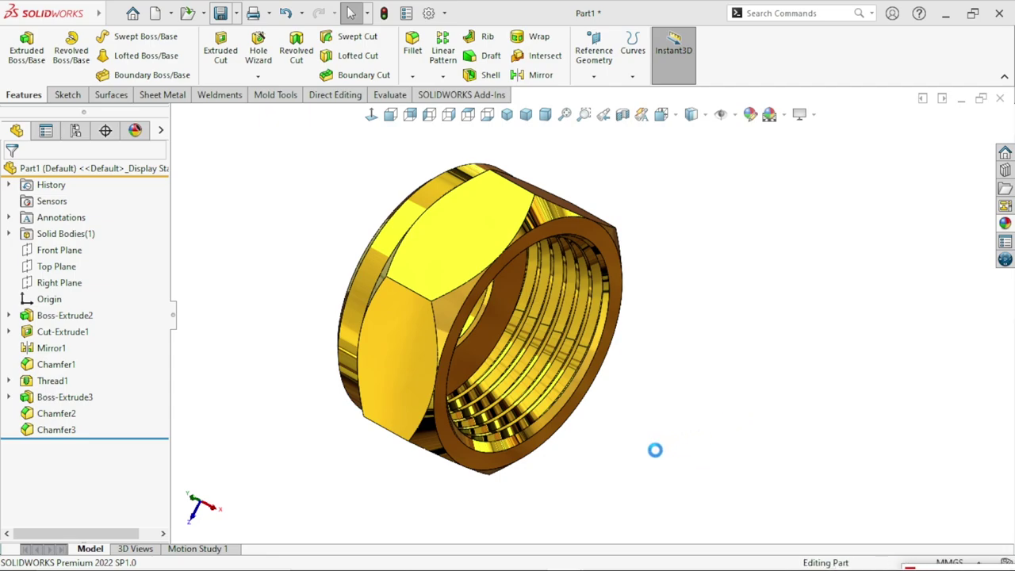
middle_drag(560, 452, 698, 308)
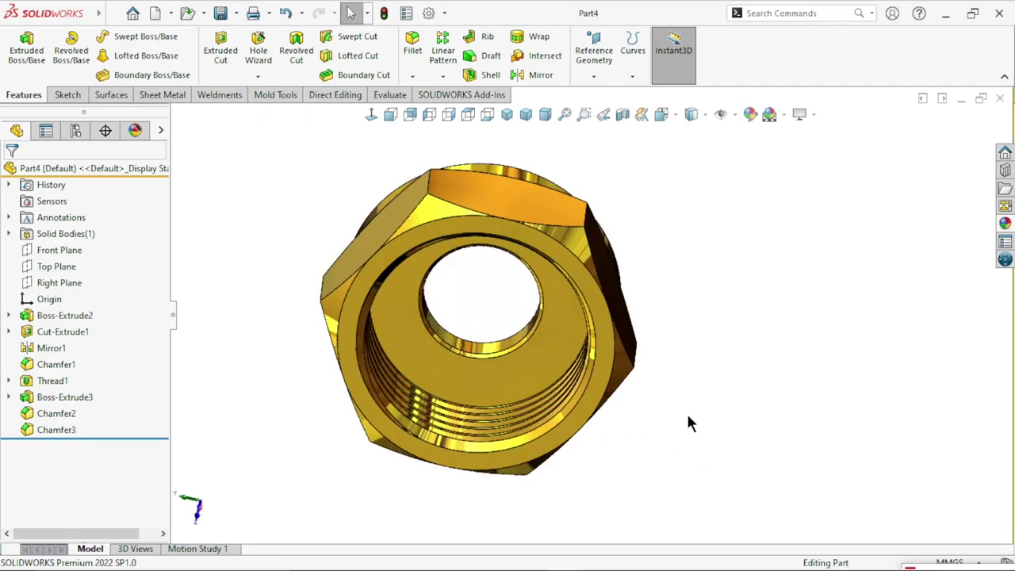
middle_drag(691, 316, 769, 379)
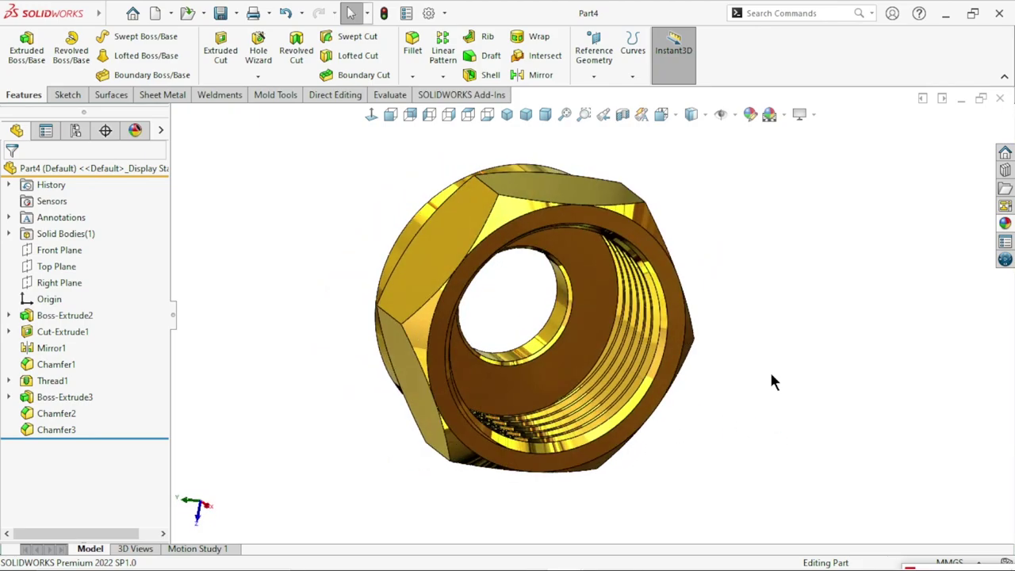
mouse_move(722, 435)
middle_down()
mouse_move(738, 426)
mouse_move(698, 238)
middle_up()
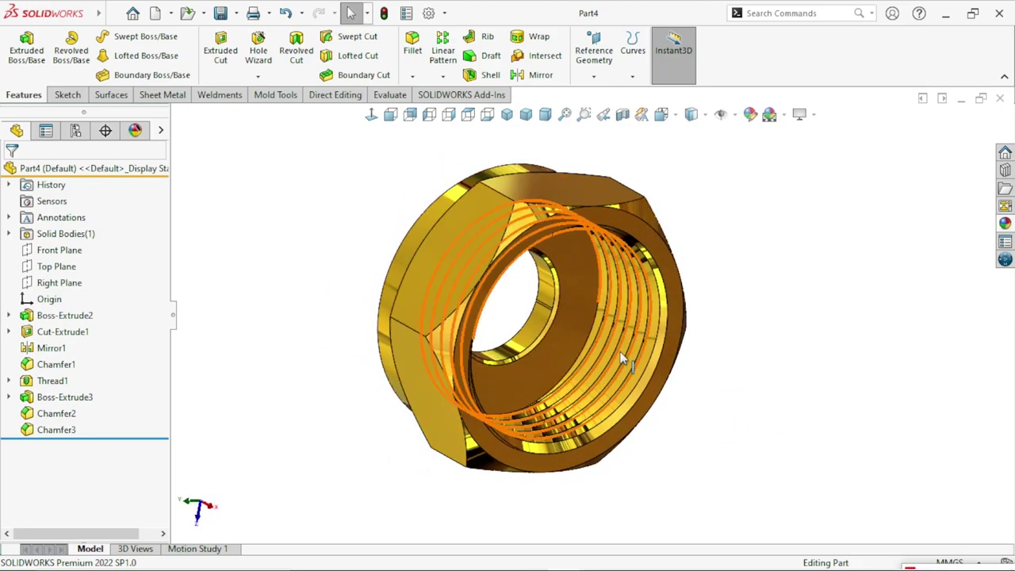
mouse_move(703, 421)
middle_down()
mouse_move(746, 392)
mouse_move(593, 396)
mouse_move(421, 333)
mouse_move(319, 355)
mouse_move(507, 412)
mouse_move(685, 405)
mouse_move(707, 446)
middle_up()
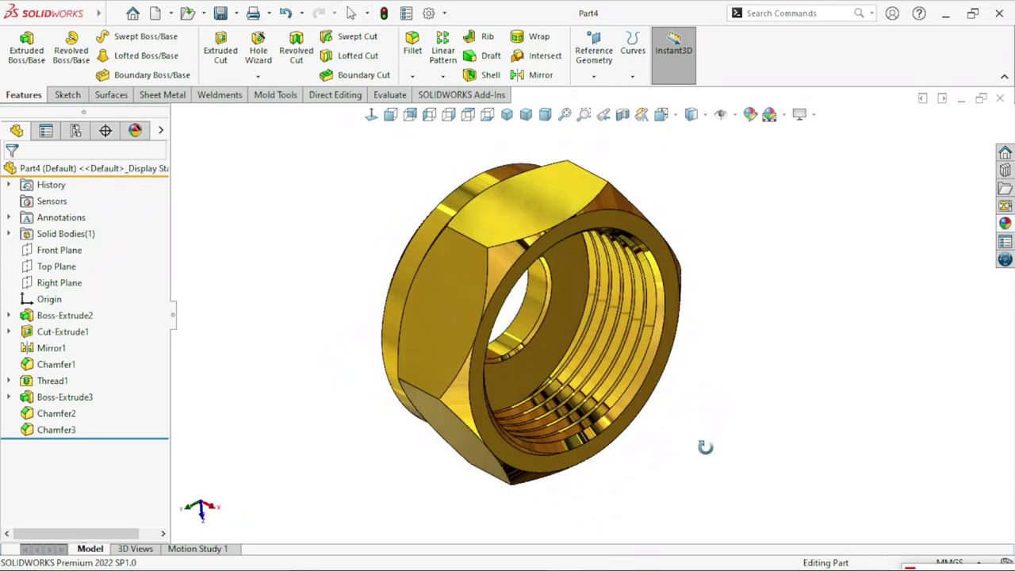
key(Escape)
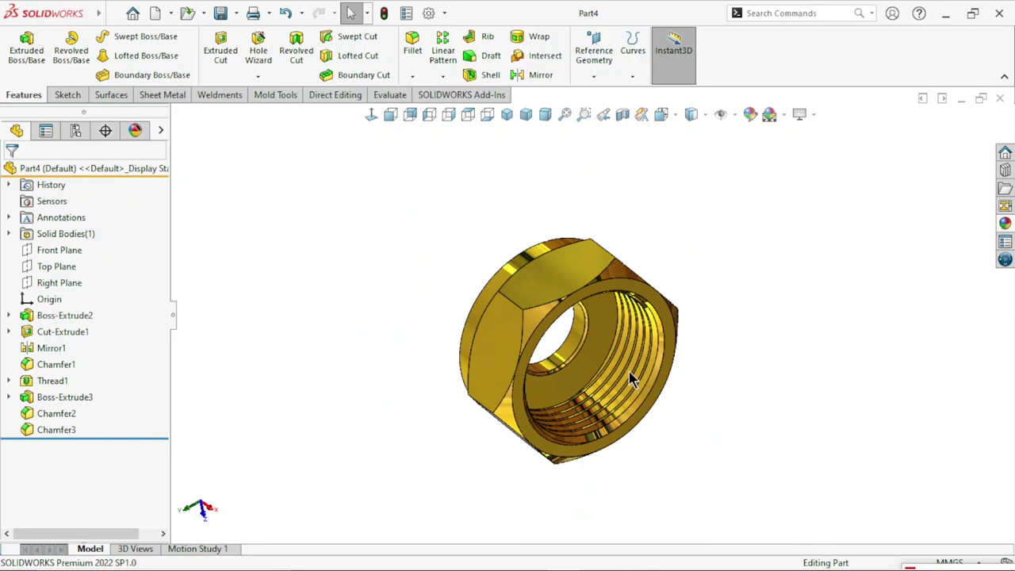
mouse_move(731, 433)
middle_down()
mouse_move(737, 369)
mouse_move(725, 415)
mouse_move(777, 440)
mouse_move(689, 422)
mouse_move(866, 433)
middle_up()
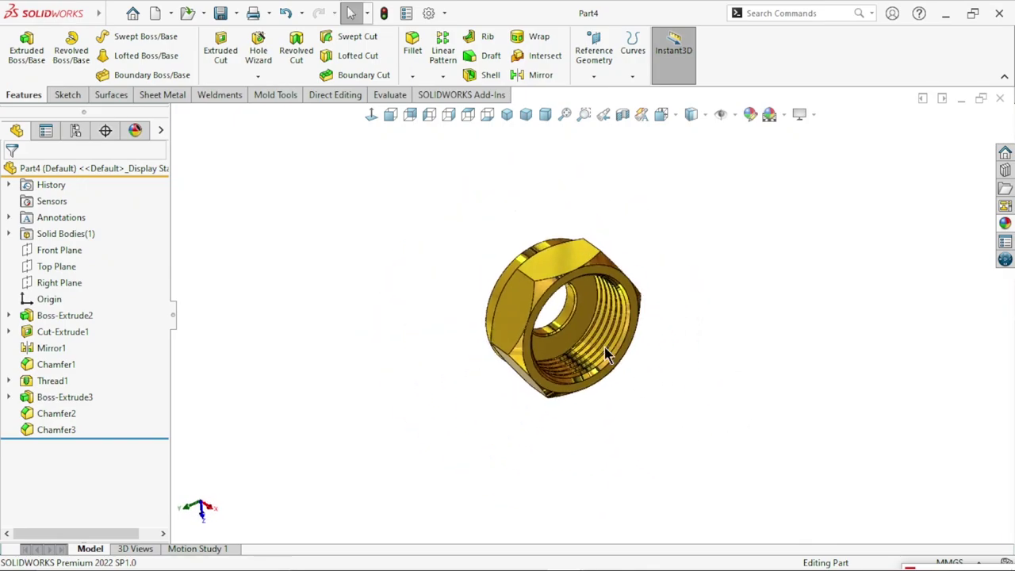